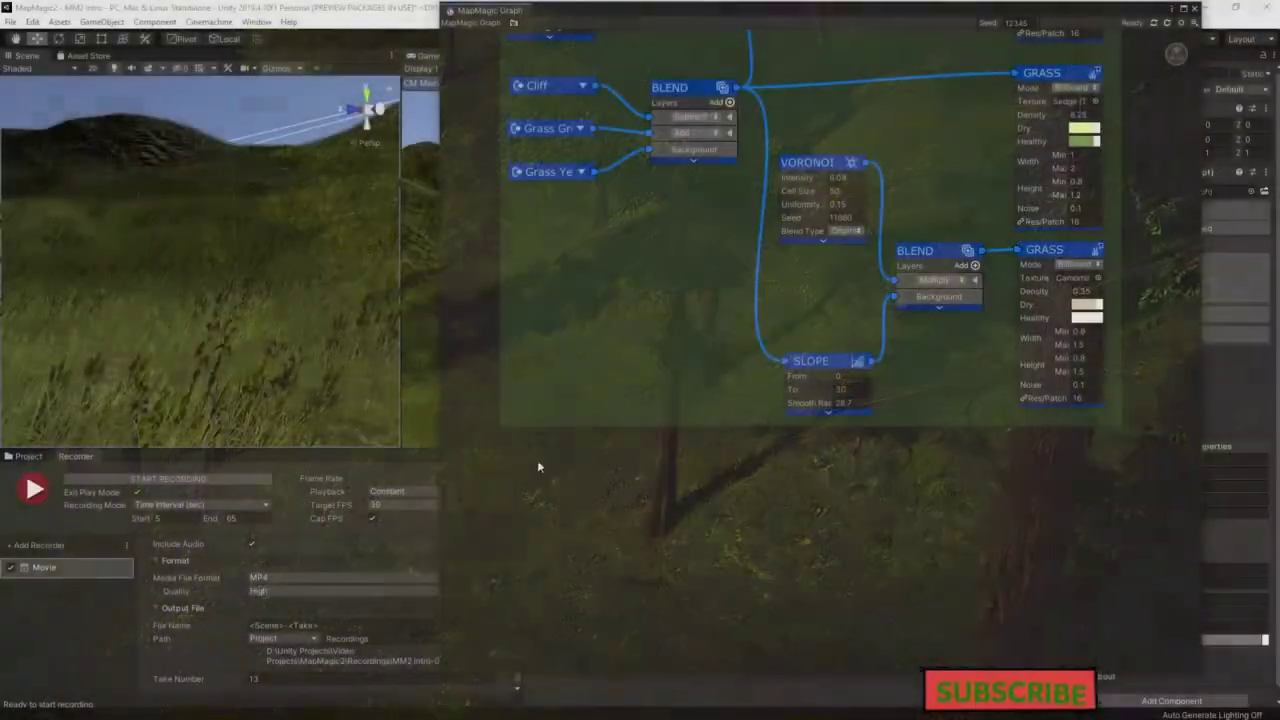
# Step: Create a group named Pine Trees below the existing grass node group and colour it green
pyautogui.click(545, 491)
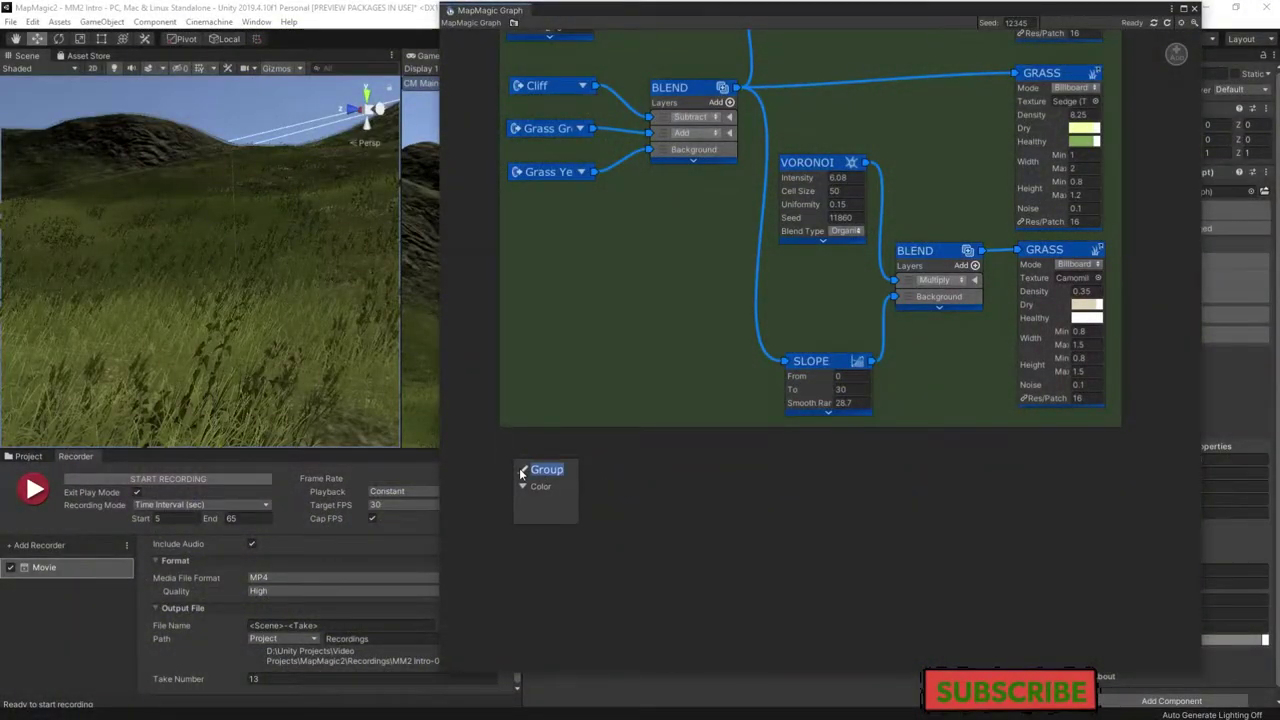
pyautogui.write('Pine Tree')
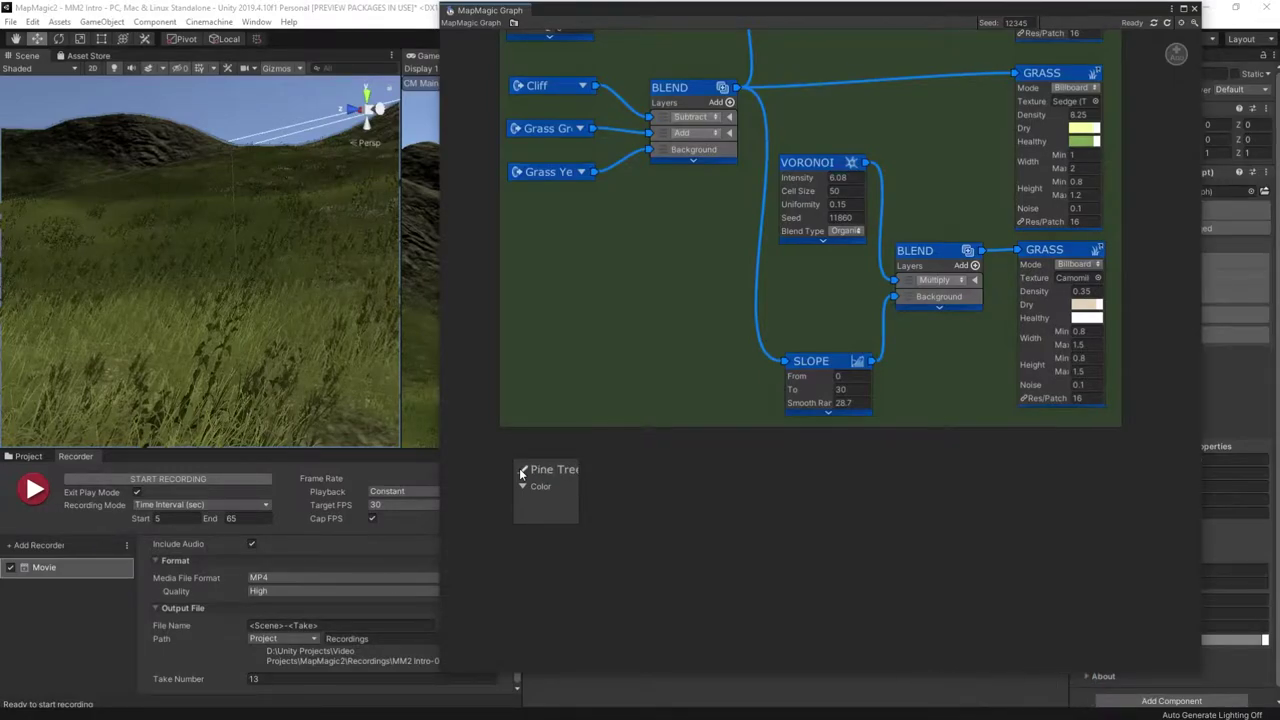
pyautogui.click(540, 487)
pyautogui.click(560, 475)
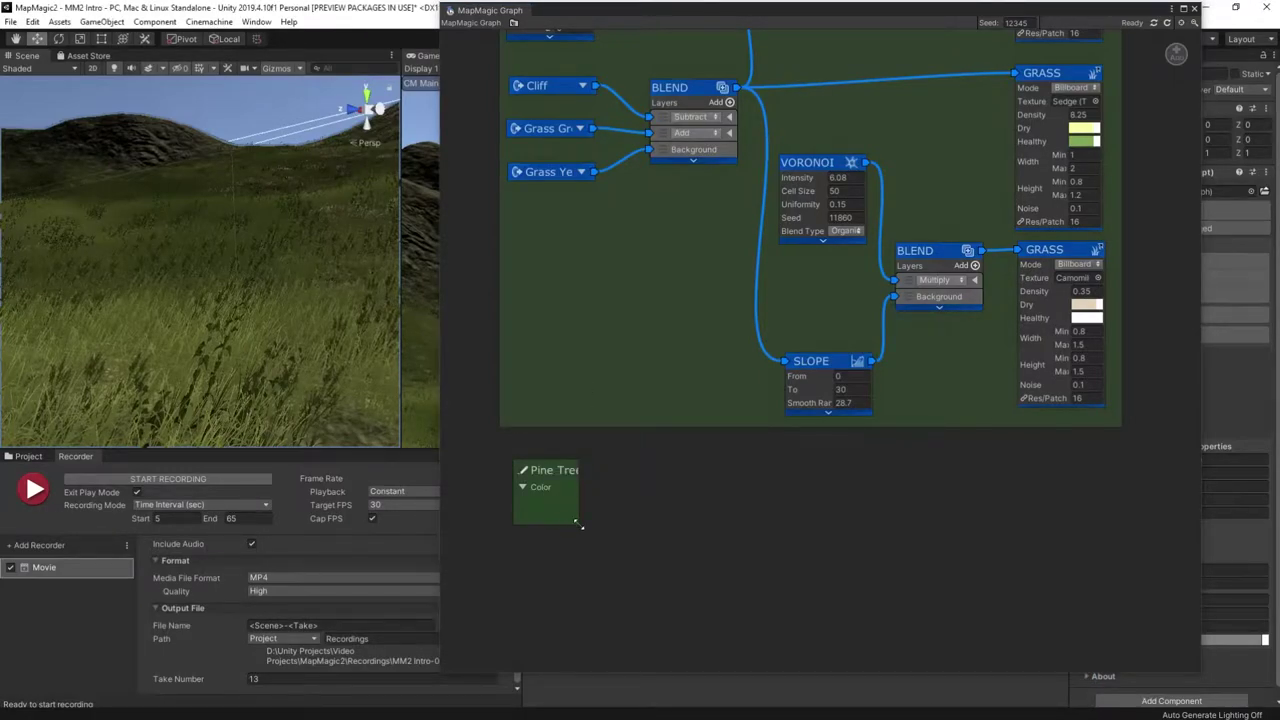
# Step: Enlarge the Pine Trees group to match the width of the group above and extend it well downward
pyautogui.moveTo(578, 524); pyautogui.dragTo(1153, 719)
pyautogui.moveTo(963, 564); pyautogui.dragTo(949, 538)
pyautogui.moveTo(1155, 553); pyautogui.dragTo(1125, 260, button='middle')
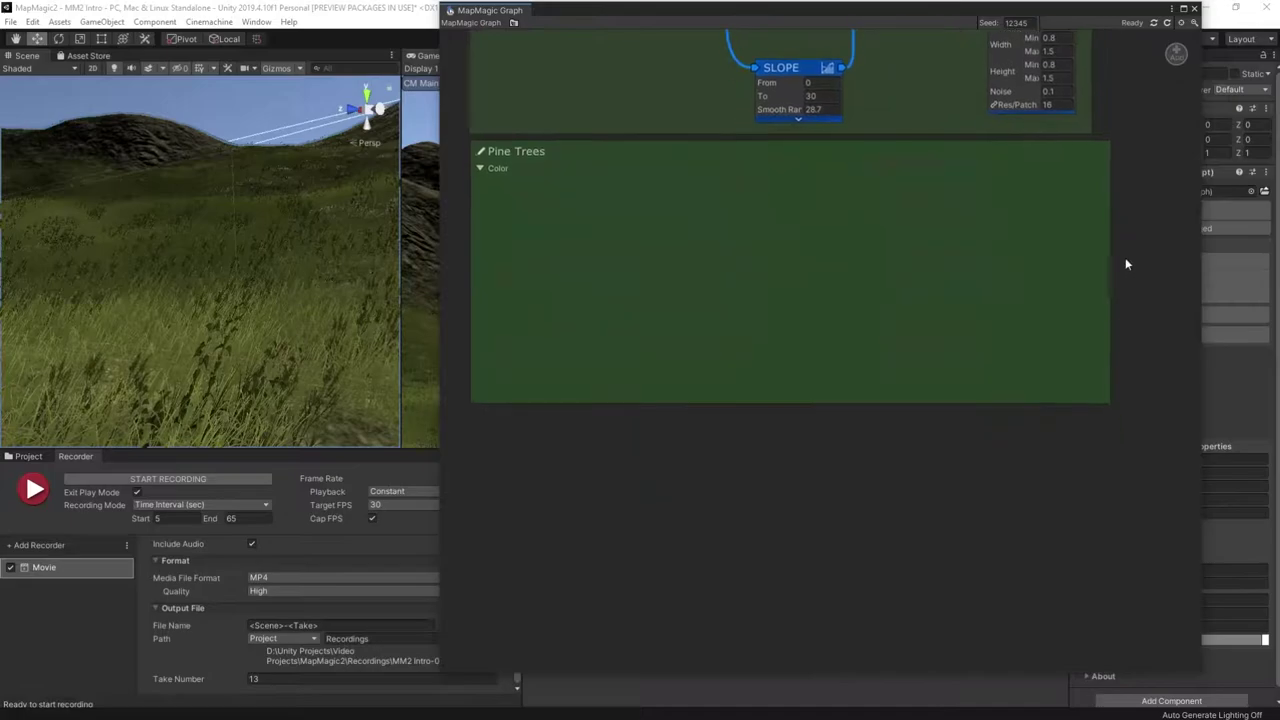
pyautogui.moveTo(1107, 407); pyautogui.dragTo(1092, 641)
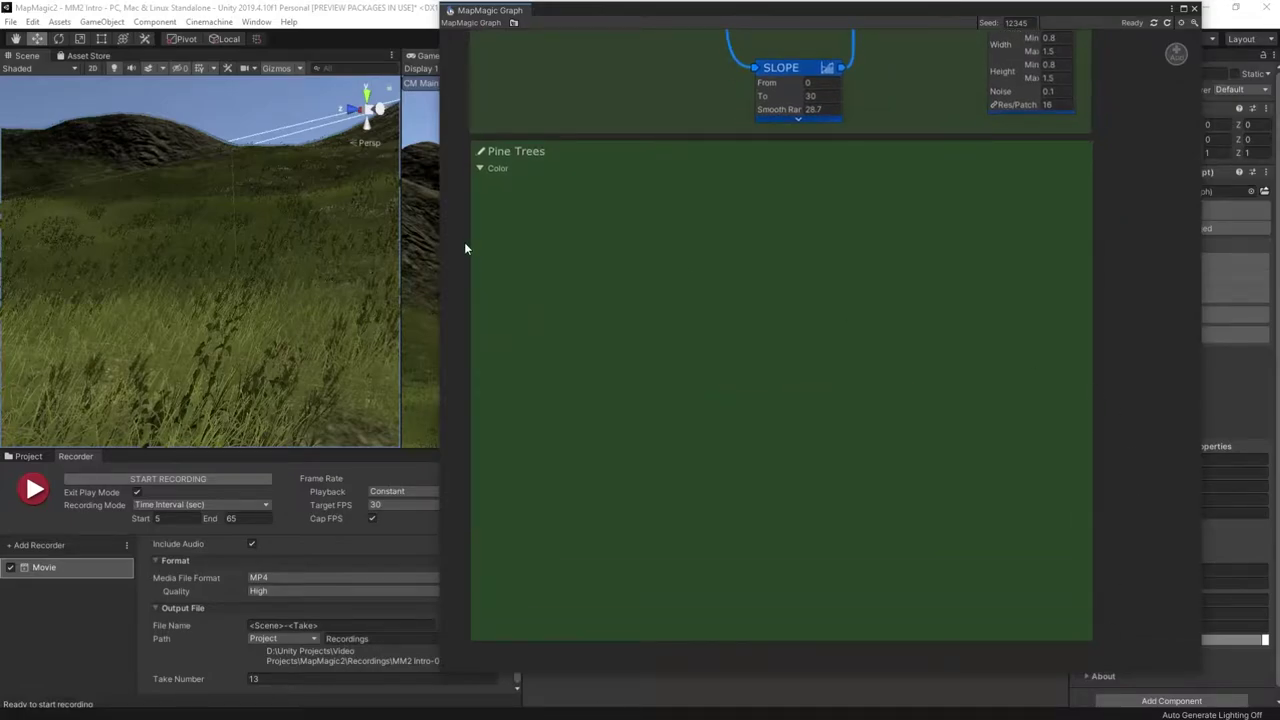
pyautogui.moveTo(465, 248); pyautogui.dragTo(532, 718, button='middle')
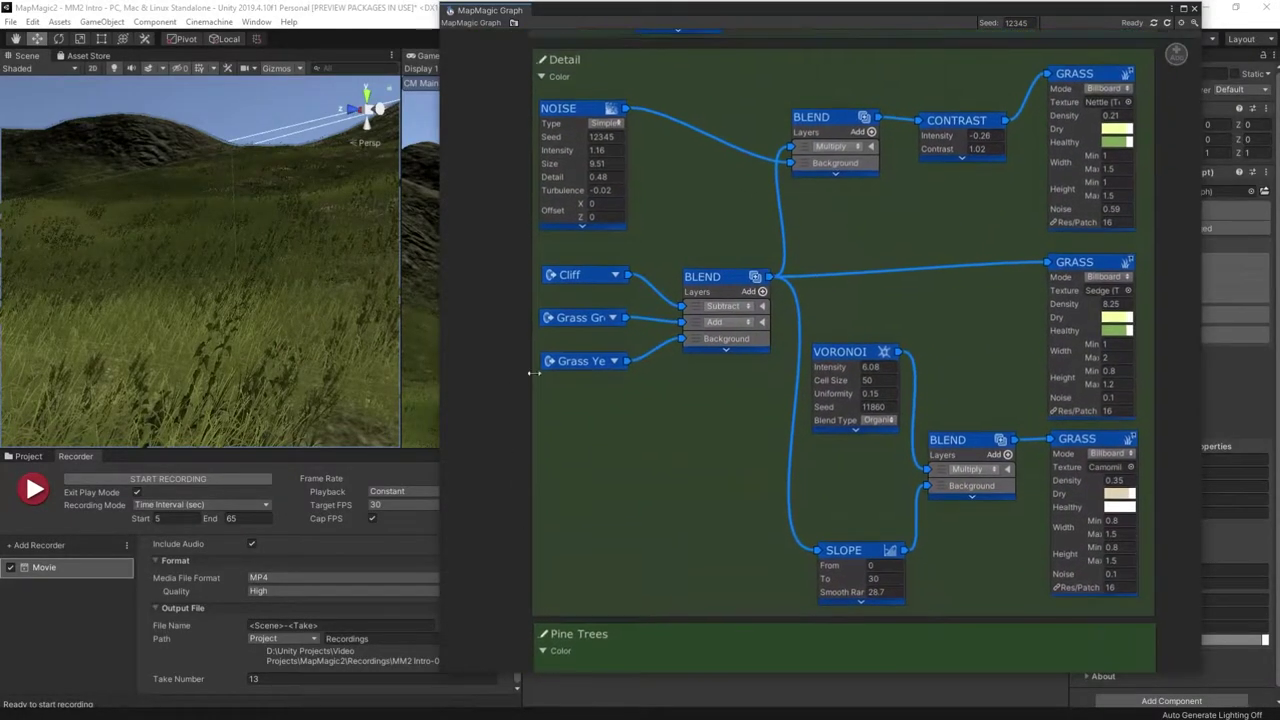
pyautogui.click(576, 279)
pyautogui.keyDown('shift'); pyautogui.click(576, 362); pyautogui.keyUp('shift')
pyautogui.keyDown('shift'); pyautogui.click(714, 280); pyautogui.keyUp('shift')
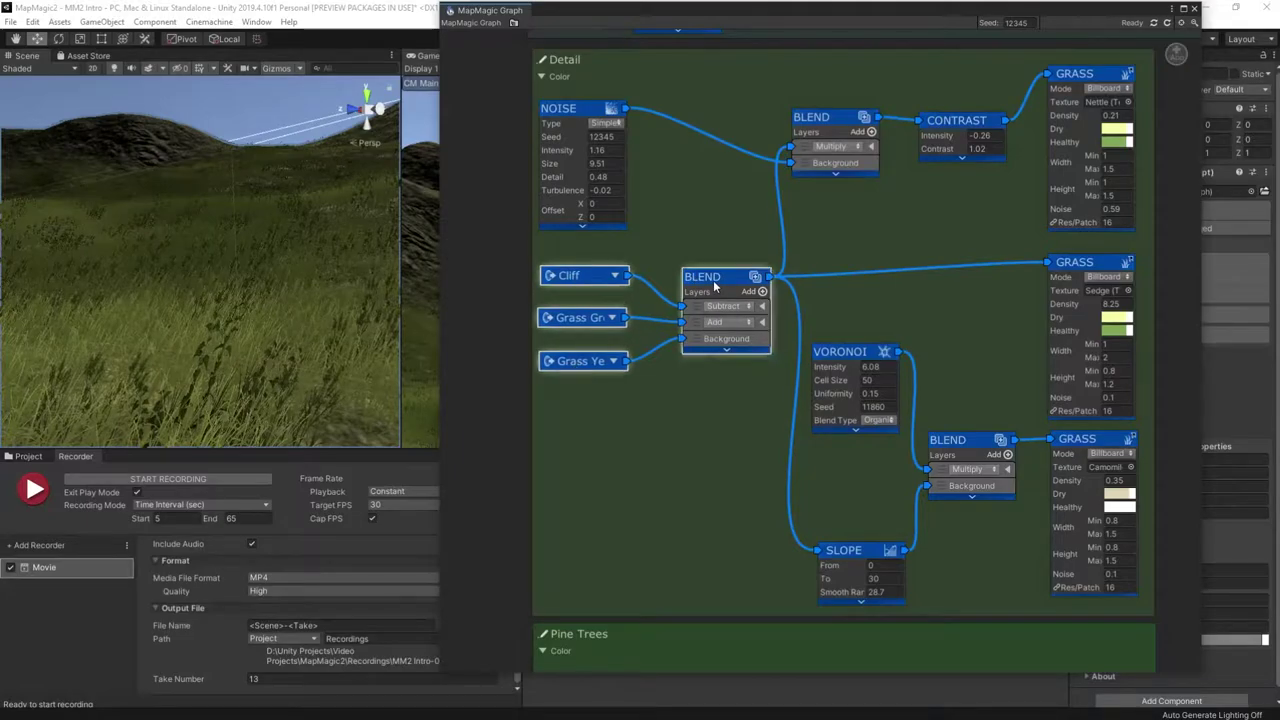
pyautogui.moveTo(662, 389); pyautogui.dragTo(491, 194, button='middle')
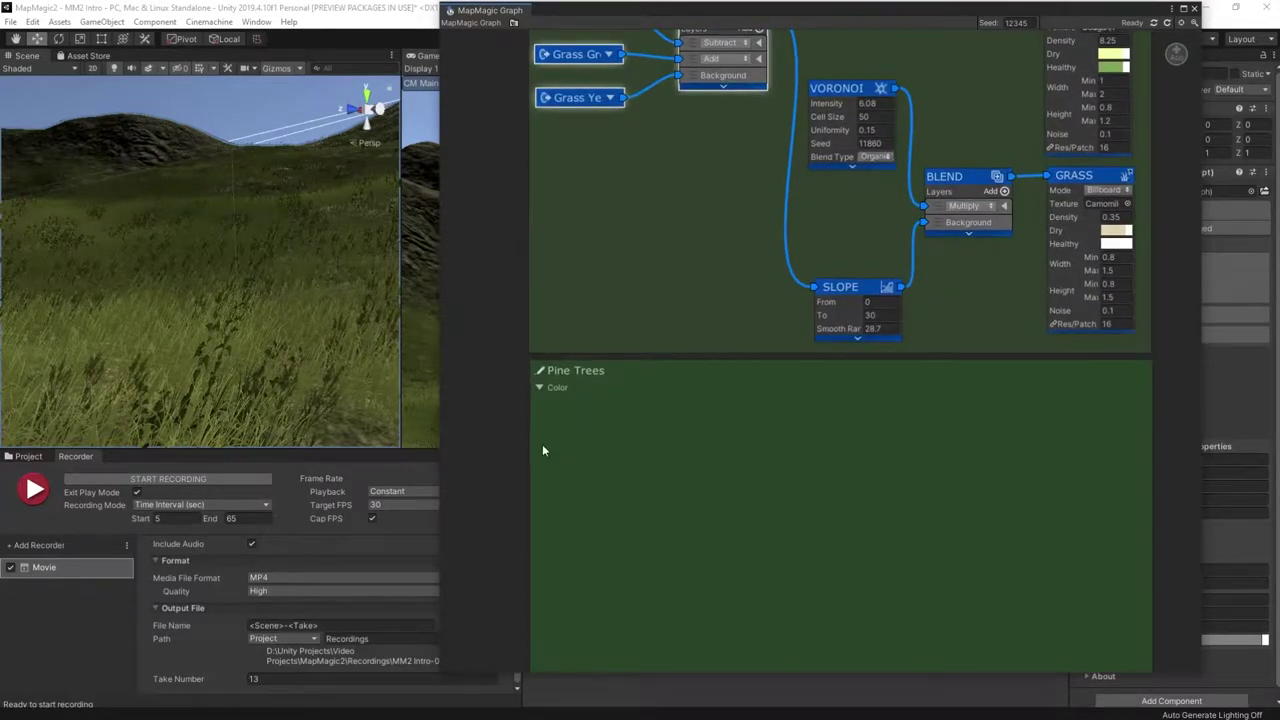
# Step: Add a map portal in the Pine Trees group and set its source to Cliff
pyautogui.moveTo(545, 450); pyautogui.dragTo(518, 502, button='middle')
pyautogui.rightClick(541, 571)
pyautogui.moveTo(785, 615)
pyautogui.click(884, 630)
pyautogui.click(606, 567)
pyautogui.click(624, 574)
# Step: Add a second map portal under the Cliff portal and set its source to the green grass map
pyautogui.rightClick(549, 598)
pyautogui.moveTo(590, 608)
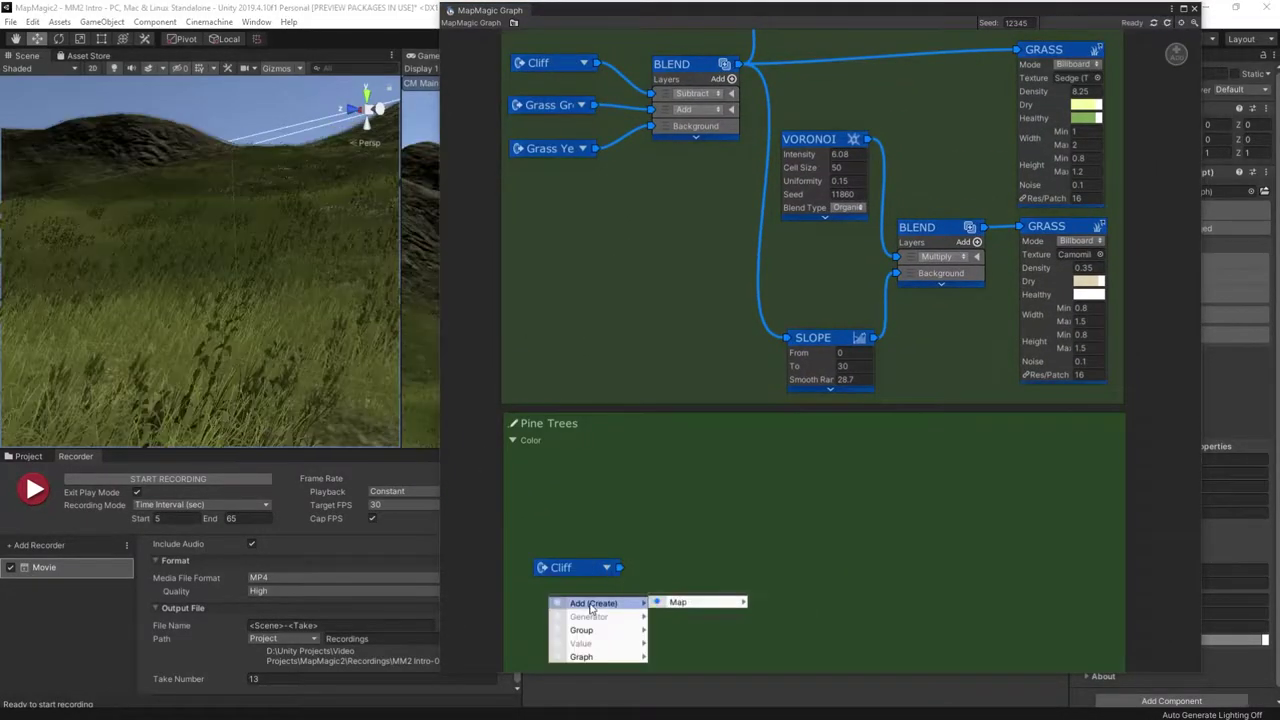
pyautogui.click(890, 640)
pyautogui.click(588, 603)
pyautogui.click(610, 626)
# Step: Line up the green grass portal and add a third portal below it, set to the yellow grass map
pyautogui.rightClick(536, 639)
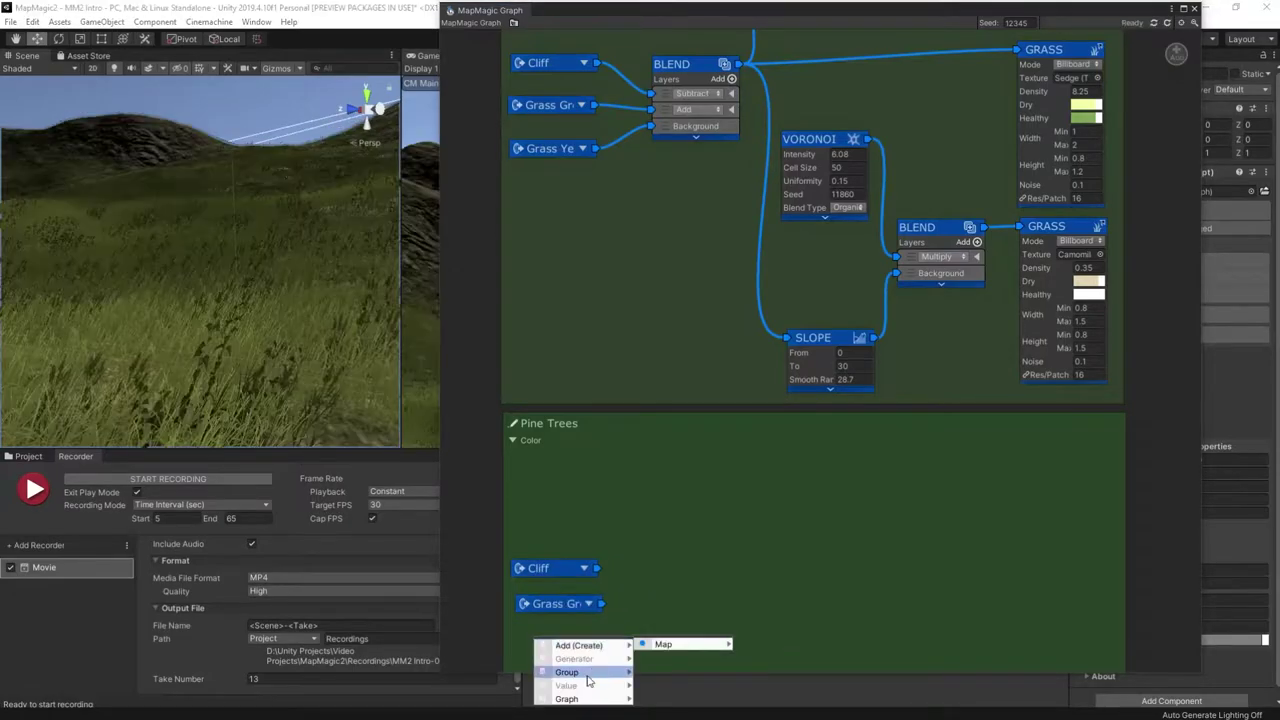
pyautogui.rightClick(551, 603)
pyautogui.moveTo(553, 604)
pyautogui.mouseDown()
pyautogui.moveTo(552, 647)
pyautogui.moveTo(546, 599)
pyautogui.mouseUp()
pyautogui.moveTo(790, 646)
pyautogui.click(876, 661)
pyautogui.click(581, 604)
pyautogui.click(587, 641)
# Step: Add a map Blend node beside the three portals and give it one extra layer
pyautogui.rightClick(667, 588)
pyautogui.moveTo(797, 594)
pyautogui.moveTo(905, 608)
pyautogui.click(1000, 426)
pyautogui.moveTo(685, 590); pyautogui.dragTo(709, 574)
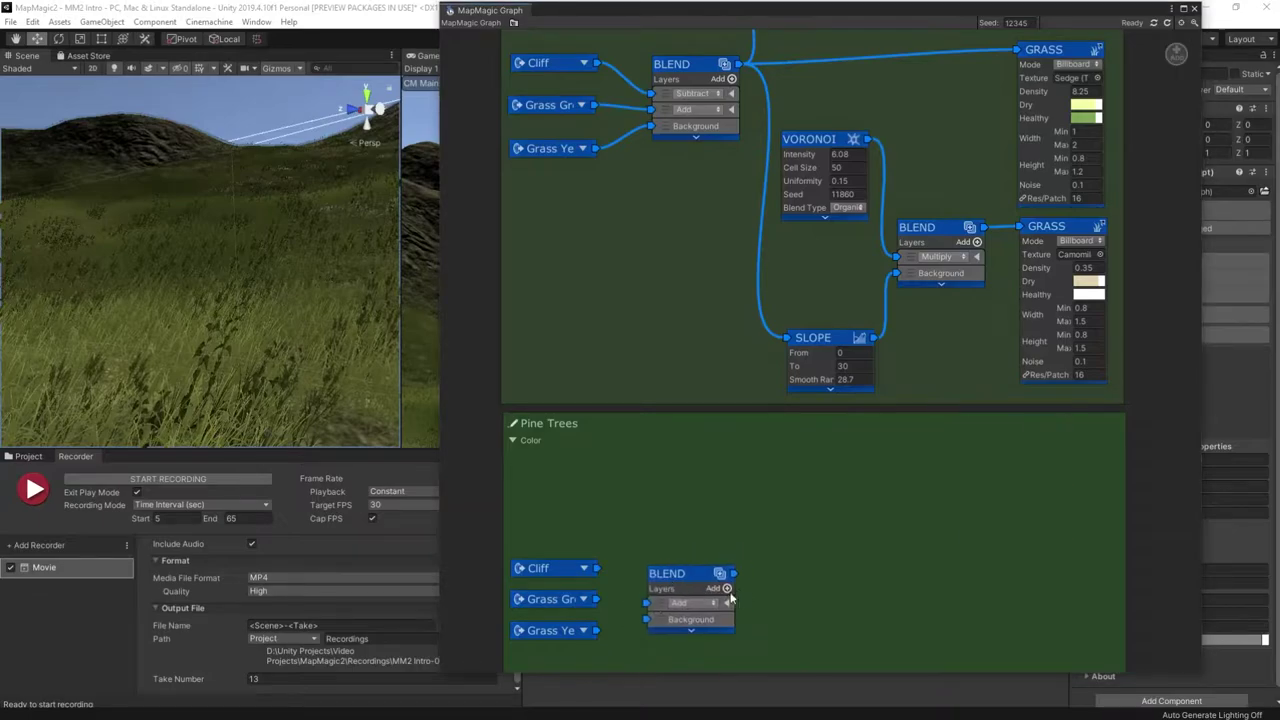
pyautogui.click(727, 589)
pyautogui.click(694, 617)
pyautogui.click(704, 611)
# Step: Connect yellow grass to the Blend's Background, green grass to its Add layer, and Cliff to the top layer set to Subtract
pyautogui.moveTo(597, 630); pyautogui.dragTo(646, 633)
pyautogui.moveTo(597, 599); pyautogui.dragTo(646, 617)
pyautogui.click(694, 617)
pyautogui.click(734, 480)
pyautogui.moveTo(597, 568); pyautogui.dragTo(648, 602)
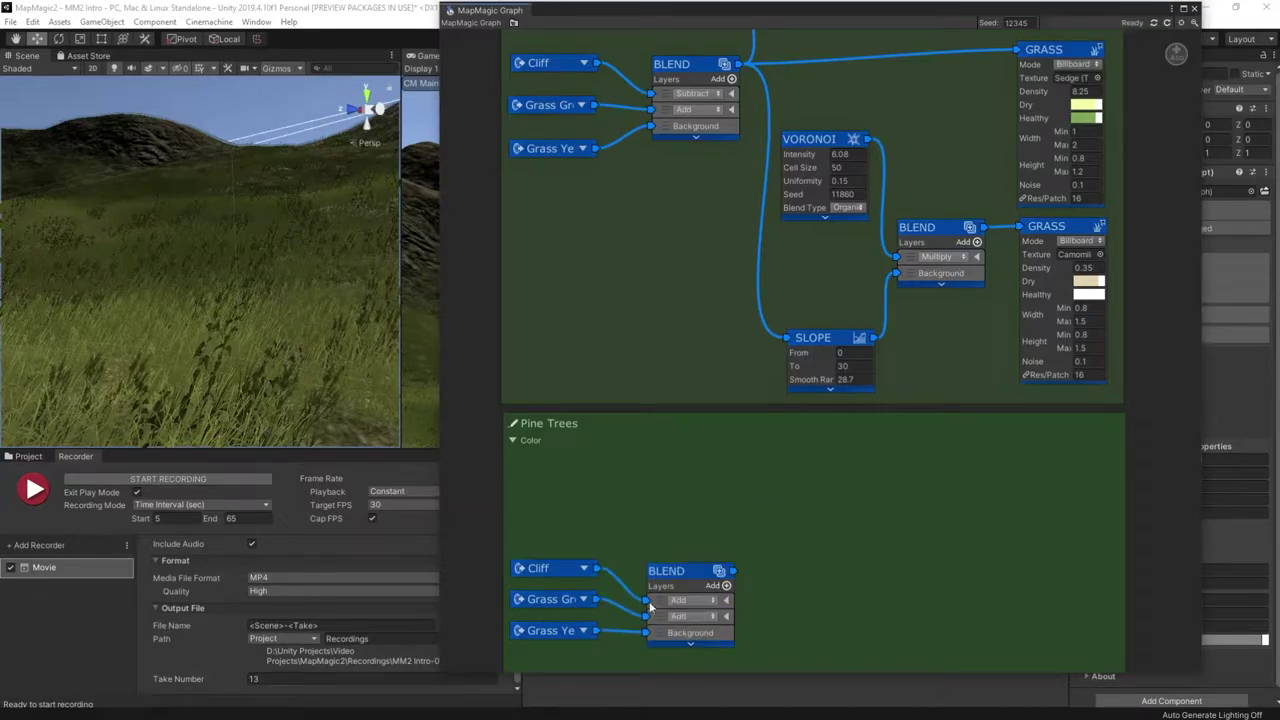
pyautogui.scroll(-3, 650, 606)
# Step: Import the MapMagic 2 Objects package from My Assets in the Package Manager with its preselected files
pyautogui.click(256, 21)
pyautogui.click(310, 145)
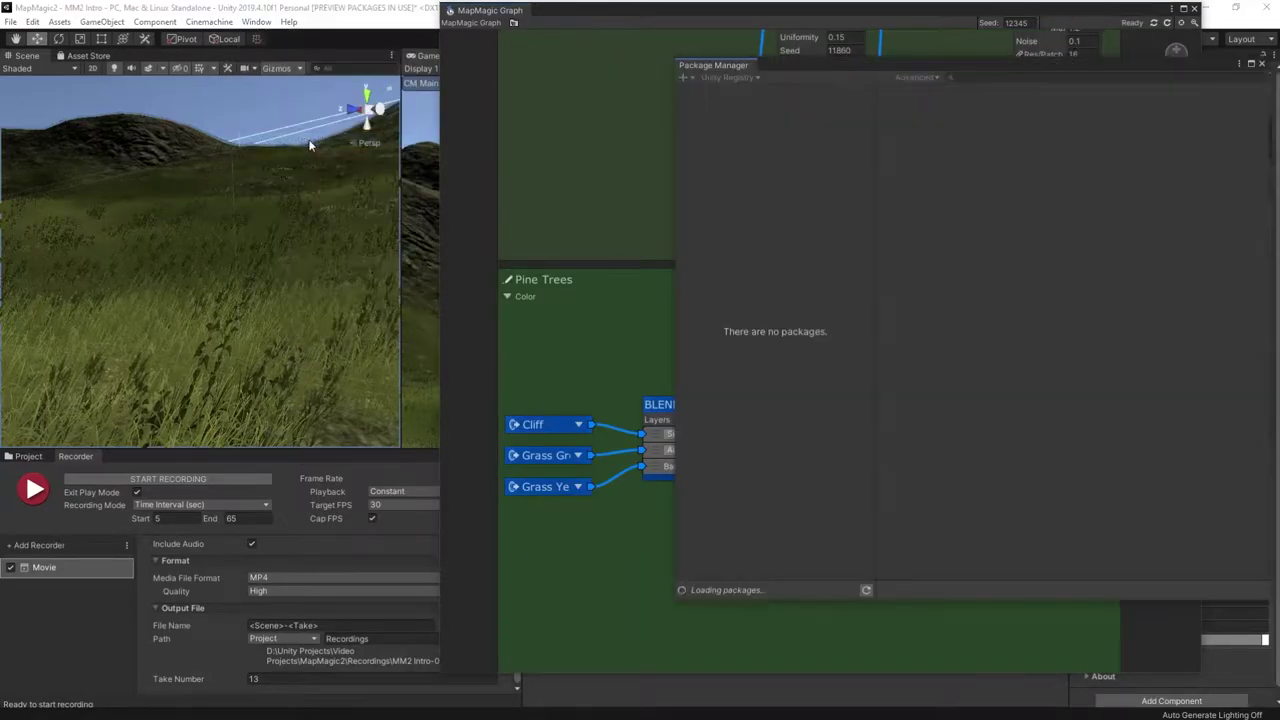
pyautogui.click(728, 77)
pyautogui.click(735, 128)
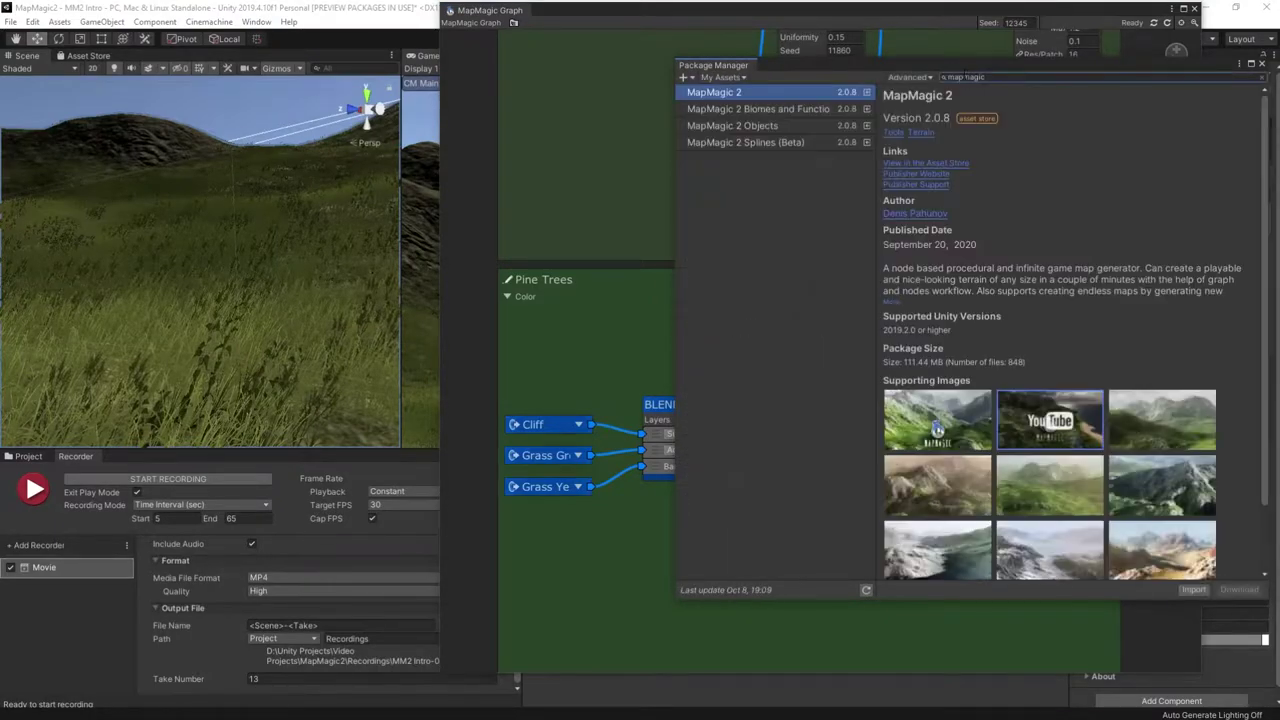
pyautogui.click(765, 127)
pyautogui.click(1193, 589)
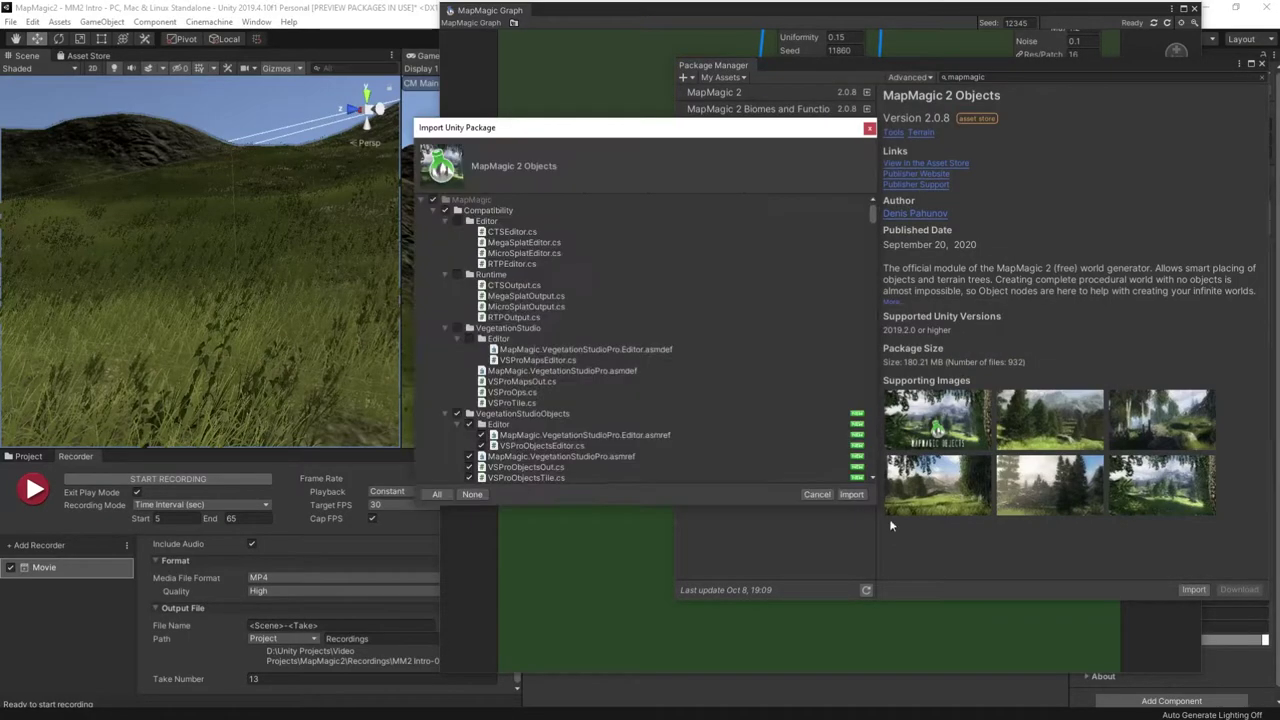
pyautogui.click(856, 496)
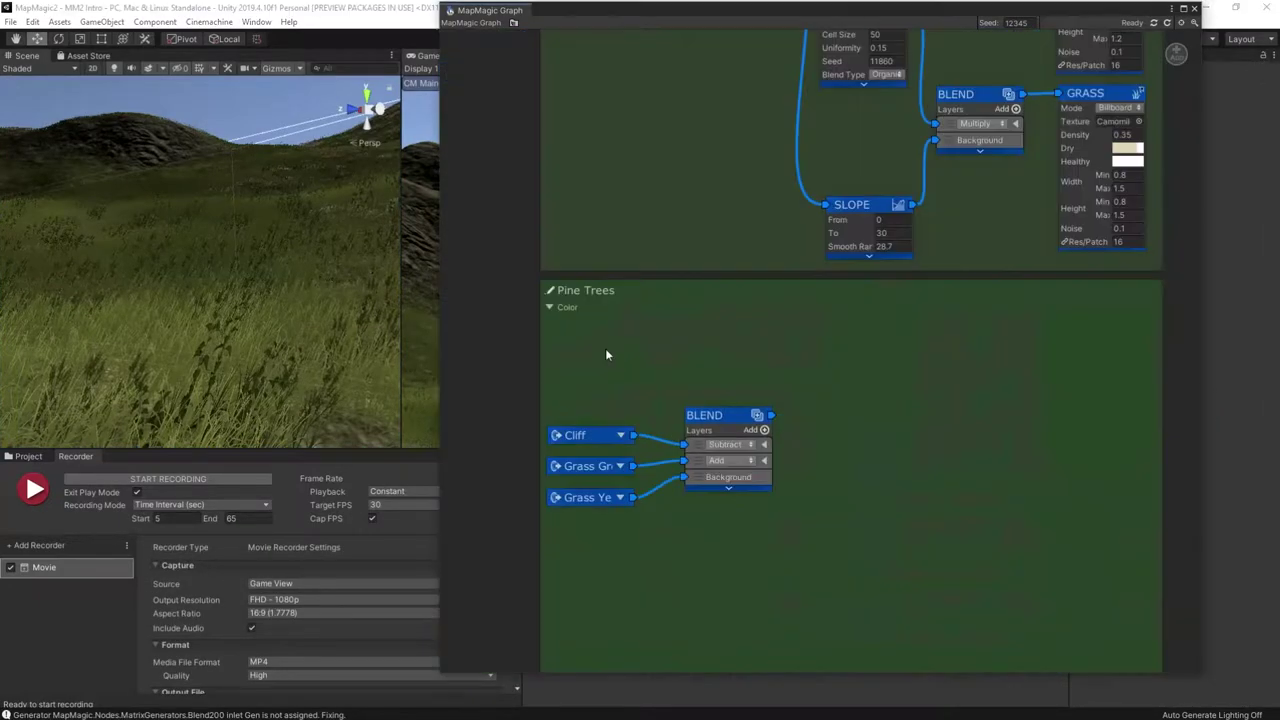
# Step: Add an Objects Scatter node to the Pine Trees group and place it above the Blend node
pyautogui.rightClick(592, 343)
pyautogui.moveTo(842, 362)
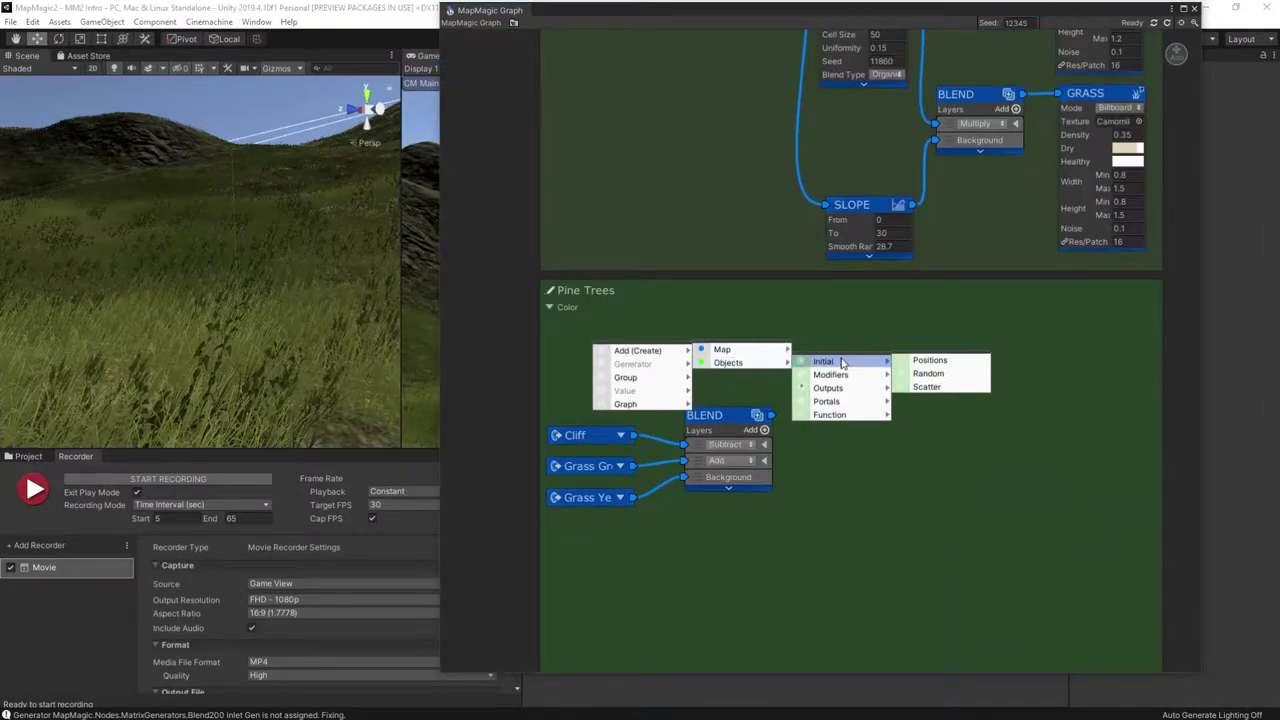
pyautogui.click(940, 387)
pyautogui.moveTo(614, 343); pyautogui.dragTo(754, 320)
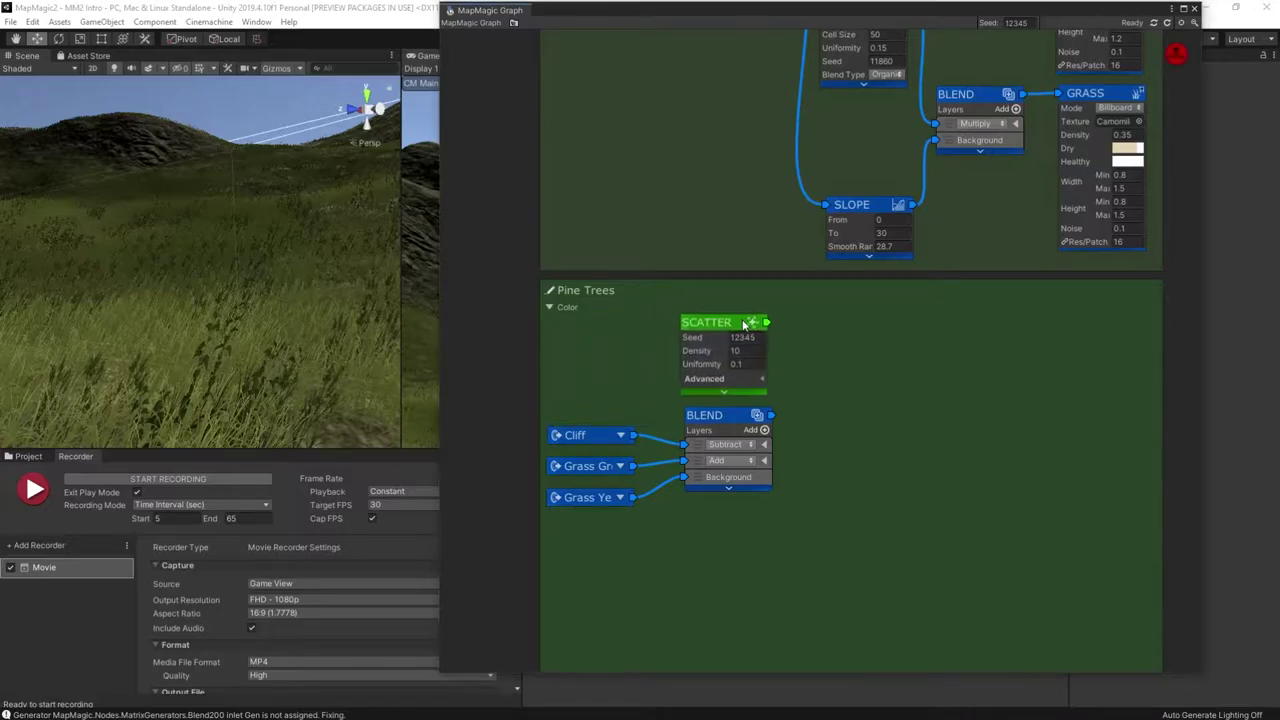
# Step: Add a Forest modifier node beside Scatter and connect the Blend output to its Soil input
pyautogui.rightClick(816, 338)
pyautogui.moveTo(860, 344)
pyautogui.moveTo(945, 343)
pyautogui.moveTo(1048, 369)
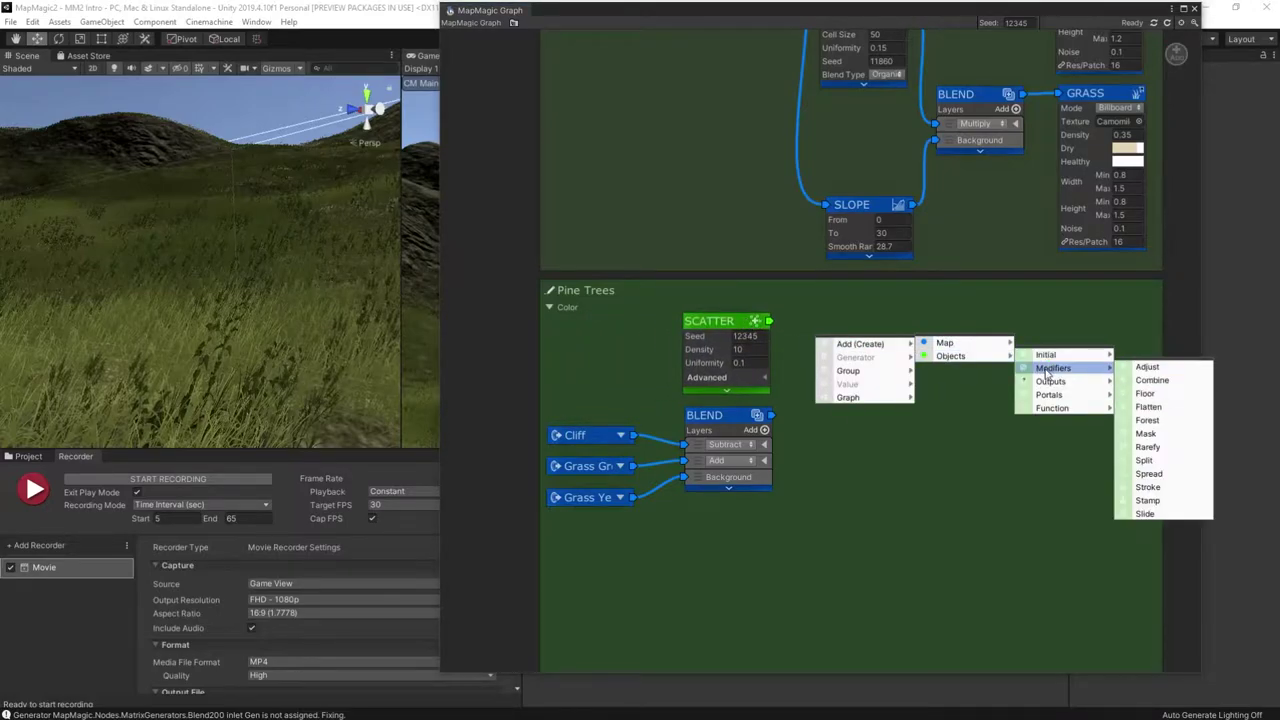
pyautogui.click(1147, 420)
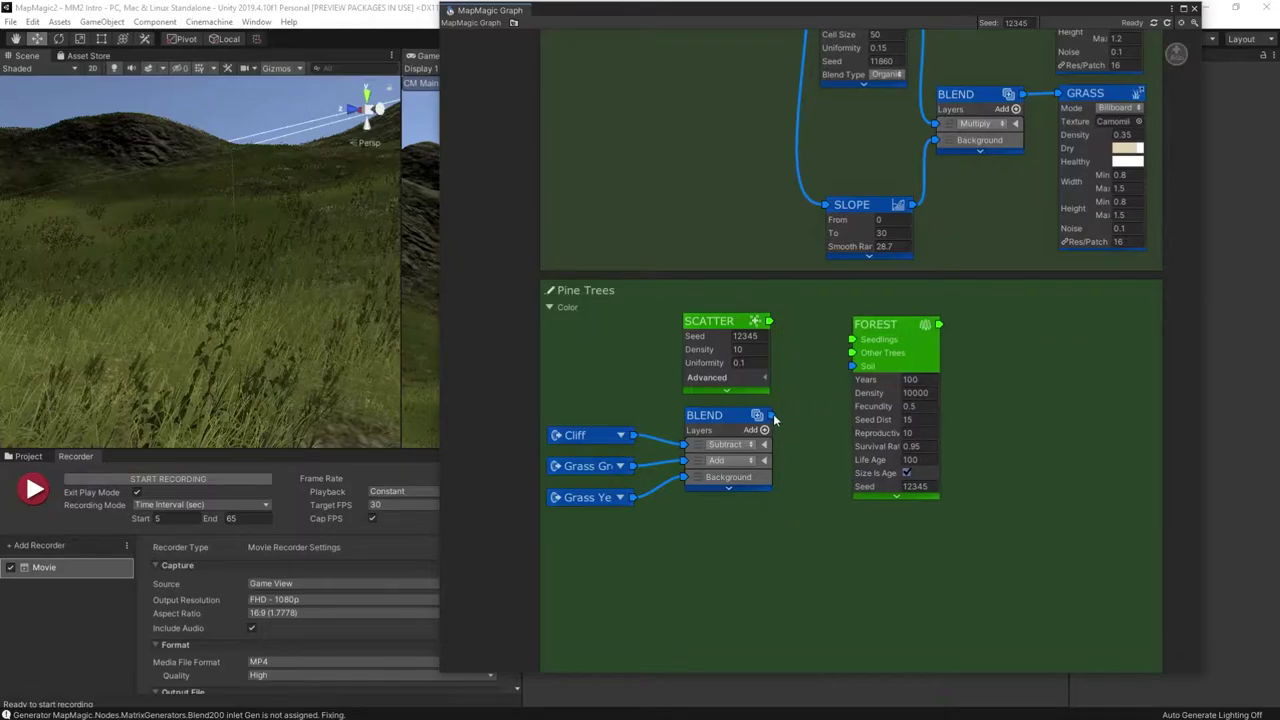
pyautogui.moveTo(854, 366); pyautogui.dragTo(853, 366)
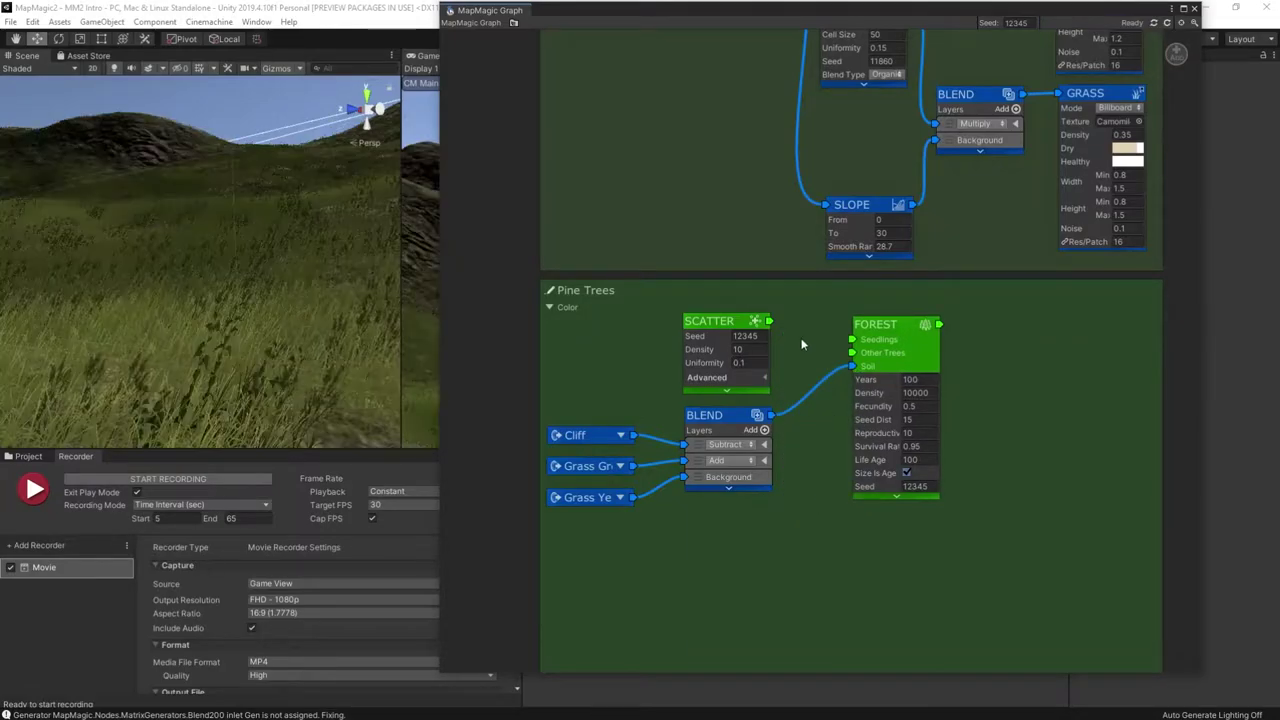
# Step: Connect Scatter to the Forest's Seedlings input and preview the scatter points on the terrain with a Density of 10.1
pyautogui.click(732, 392)
pyautogui.scroll(-5, 251, 296)
pyautogui.keyDown('alt'); pyautogui.moveTo(251, 296); pyautogui.dragTo(146, 391); pyautogui.keyUp('alt')
pyautogui.scroll(-5, 146, 391)
pyautogui.click(690, 396)
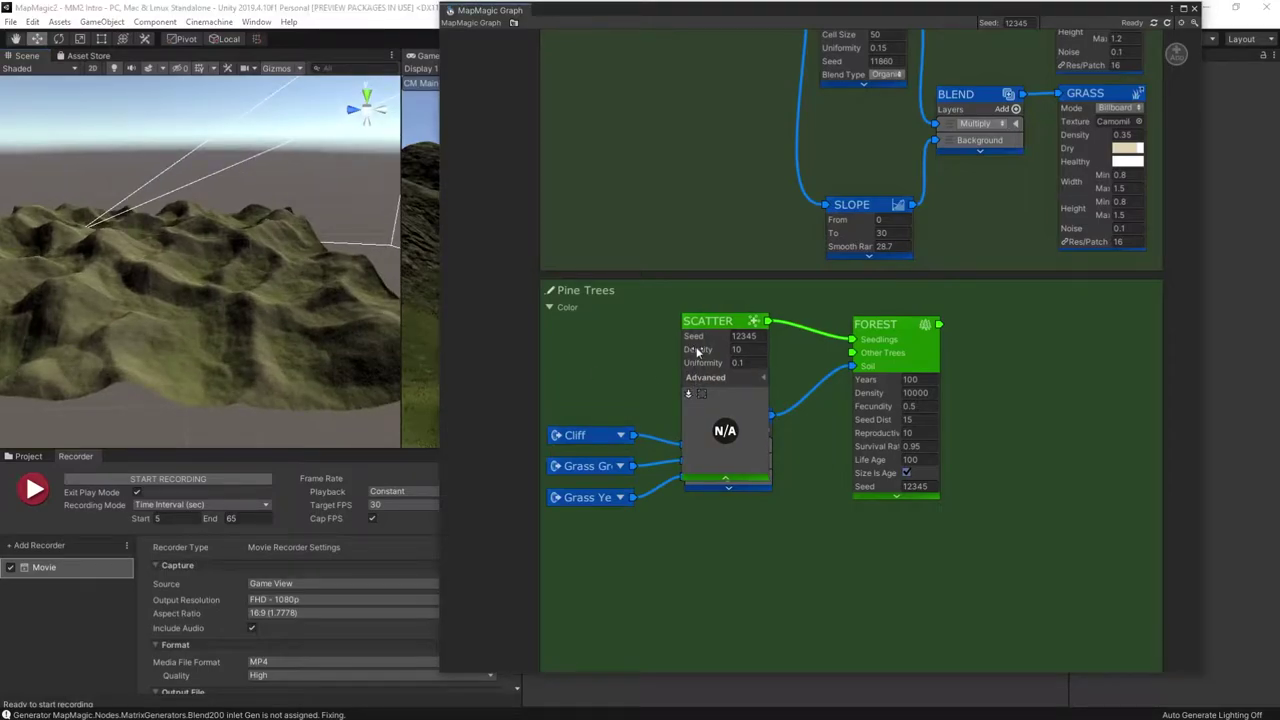
pyautogui.moveTo(697, 350); pyautogui.dragTo(711, 351)
pyautogui.keyDown('alt'); pyautogui.moveTo(271, 262); pyautogui.dragTo(235, 484); pyautogui.keyUp('alt')
pyautogui.scroll(-5, 234, 484)
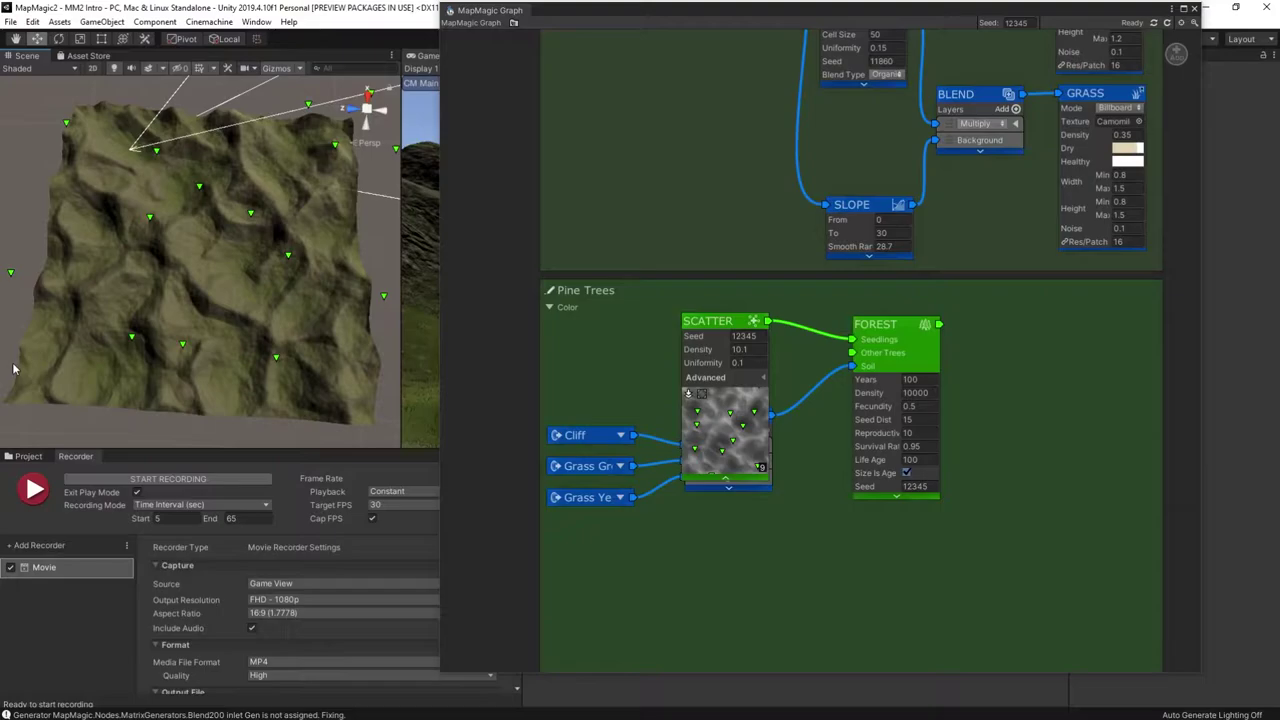
# Step: Turn off Size Is Age on the Forest node and add a Trees output node beside it
pyautogui.click(907, 473)
pyautogui.rightClick(938, 431)
pyautogui.moveTo(836, 542); pyautogui.dragTo(1052, 318)
pyautogui.rightClick(832, 532)
pyautogui.moveTo(888, 541)
pyautogui.moveTo(965, 549)
pyautogui.moveTo(1071, 575)
pyautogui.click(1157, 588)
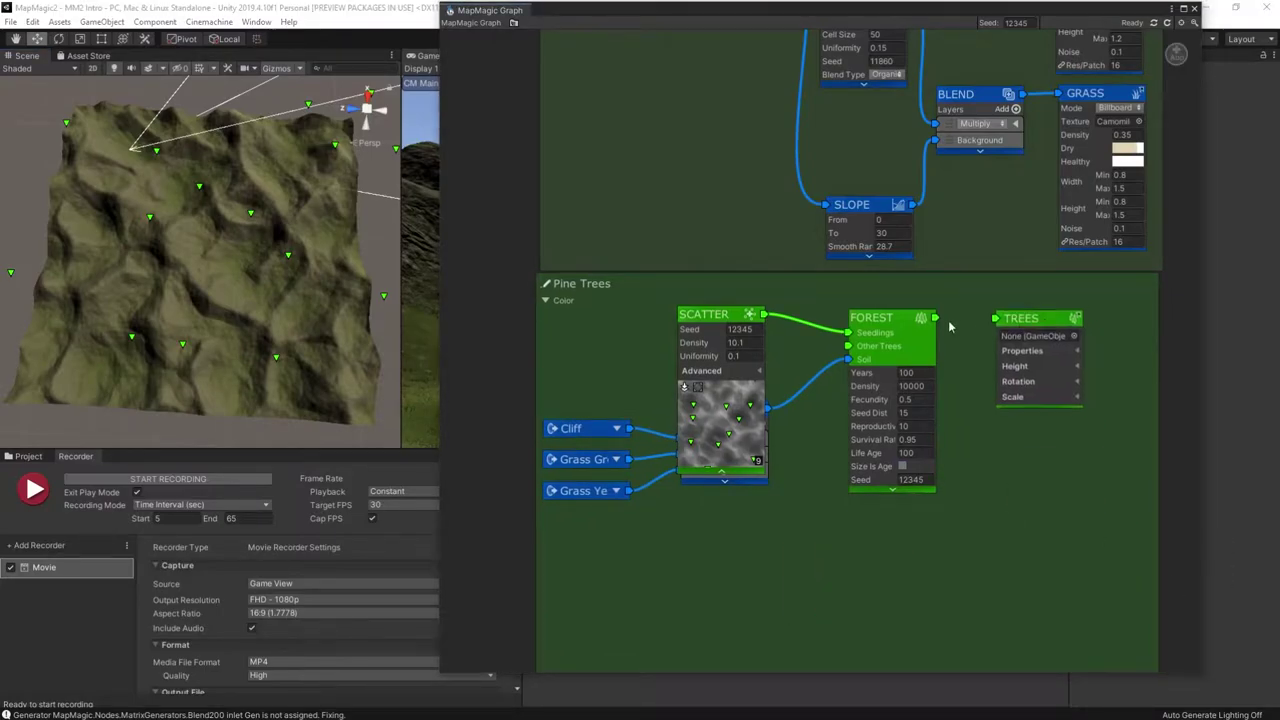
# Step: Connect the Forest output to the Trees node and assign PineBig1 as its tree object
pyautogui.moveTo(936, 318); pyautogui.dragTo(998, 320)
pyautogui.click(1074, 335)
pyautogui.write('pine')
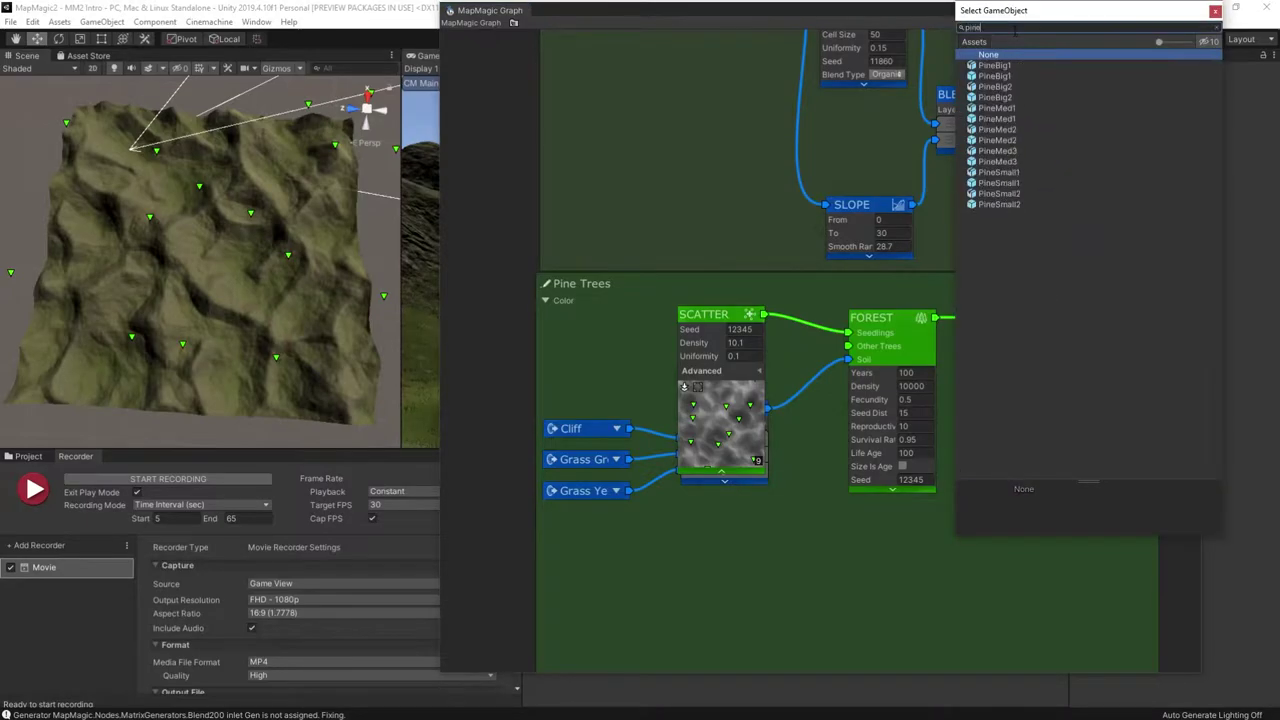
pyautogui.doubleClick(996, 65)
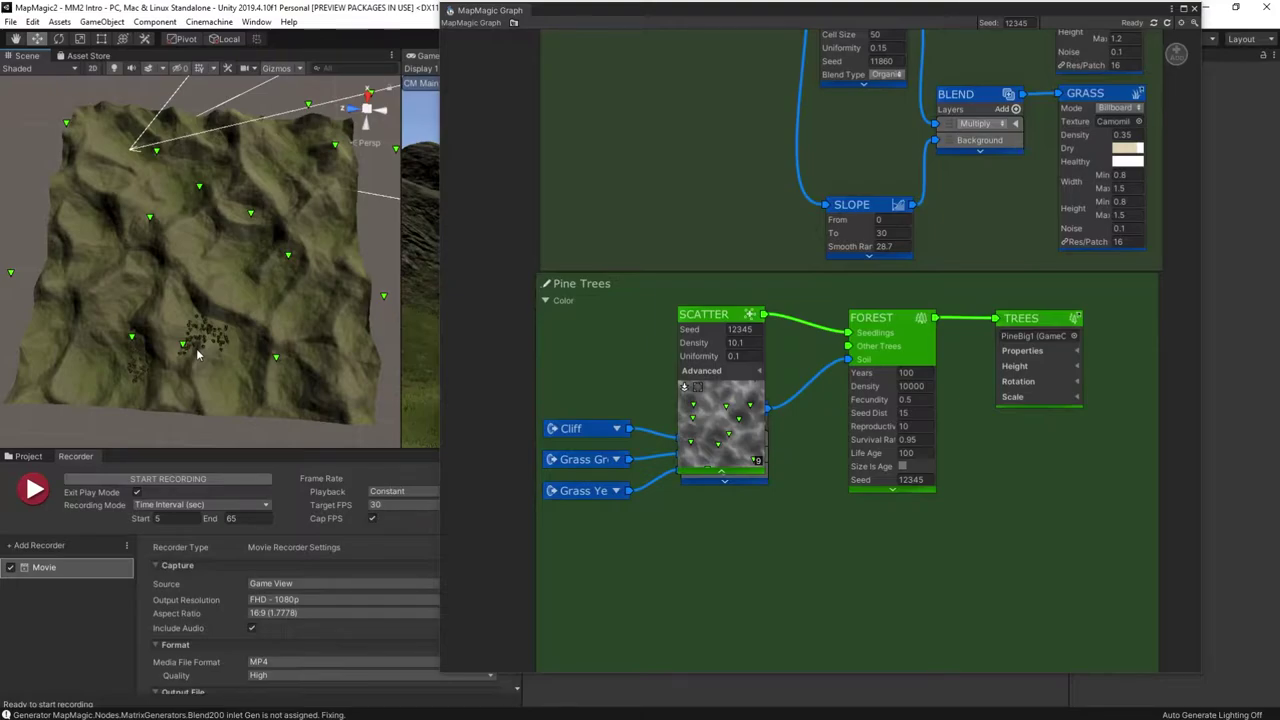
# Step: Set the Scatter Density to 102 and the Forest's Fecundity to 7.02, Seed Dist to 13.1 and survival rate to 0.97
pyautogui.moveTo(696, 343); pyautogui.dragTo(284, 288)
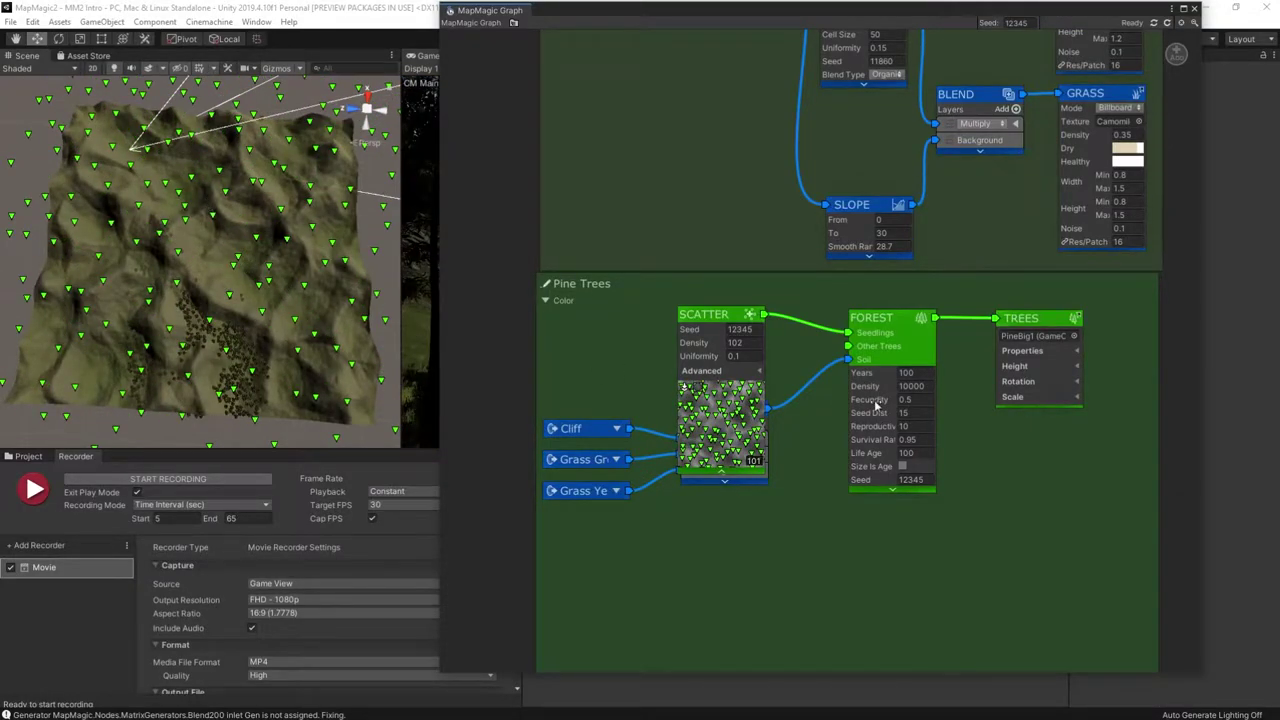
pyautogui.moveTo(875, 405); pyautogui.dragTo(1005, 402)
pyautogui.moveTo(370, 375); pyautogui.dragTo(737, 361)
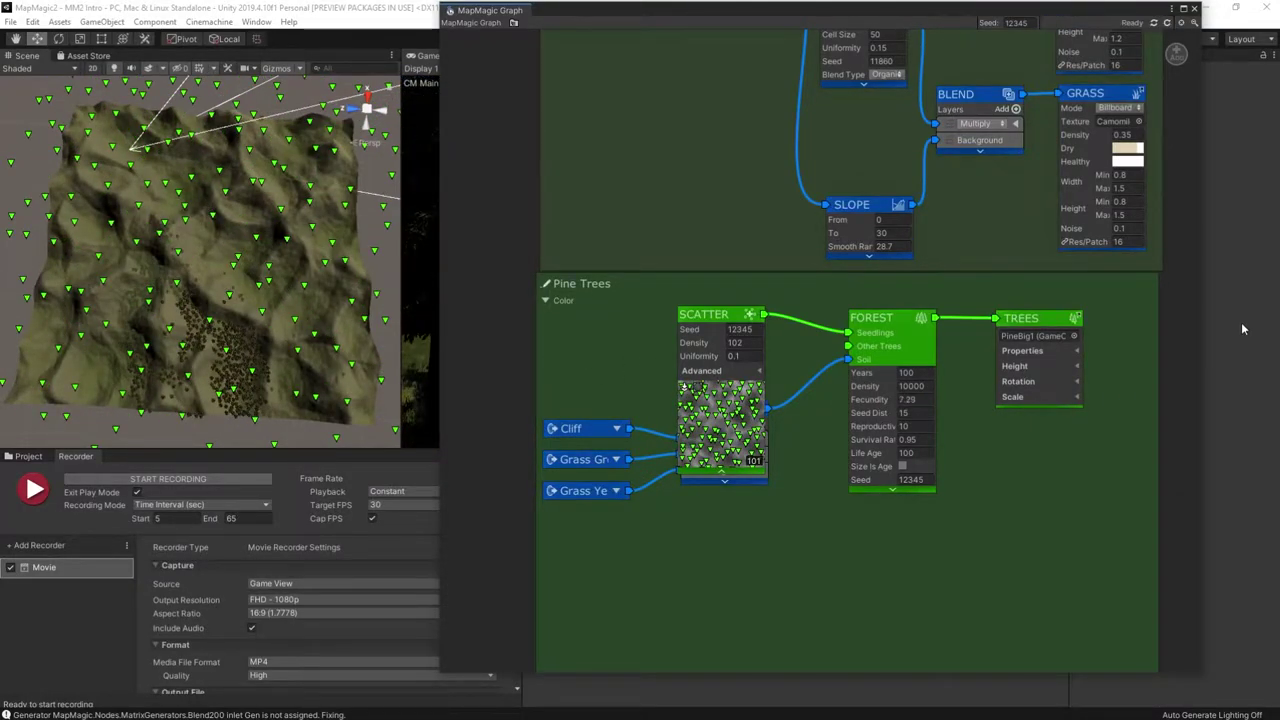
pyautogui.moveTo(863, 418); pyautogui.dragTo(1055, 404)
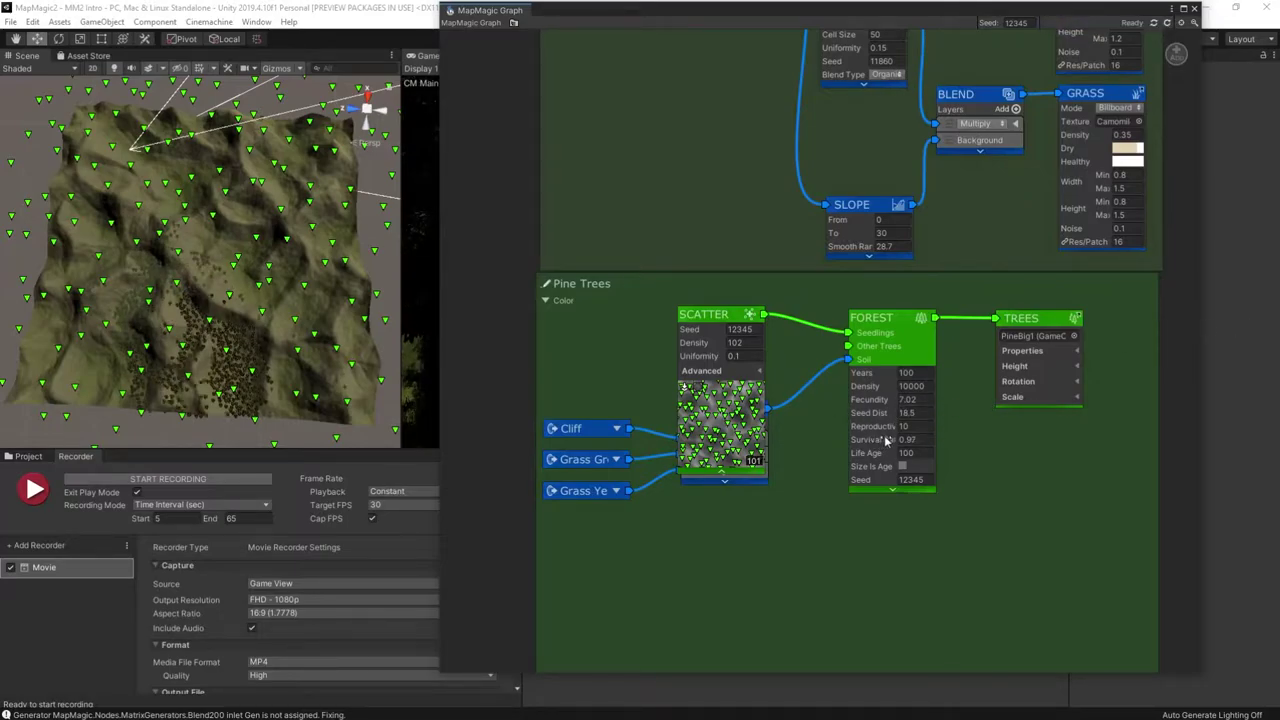
pyautogui.moveTo(1149, 420); pyautogui.dragTo(1247, 440)
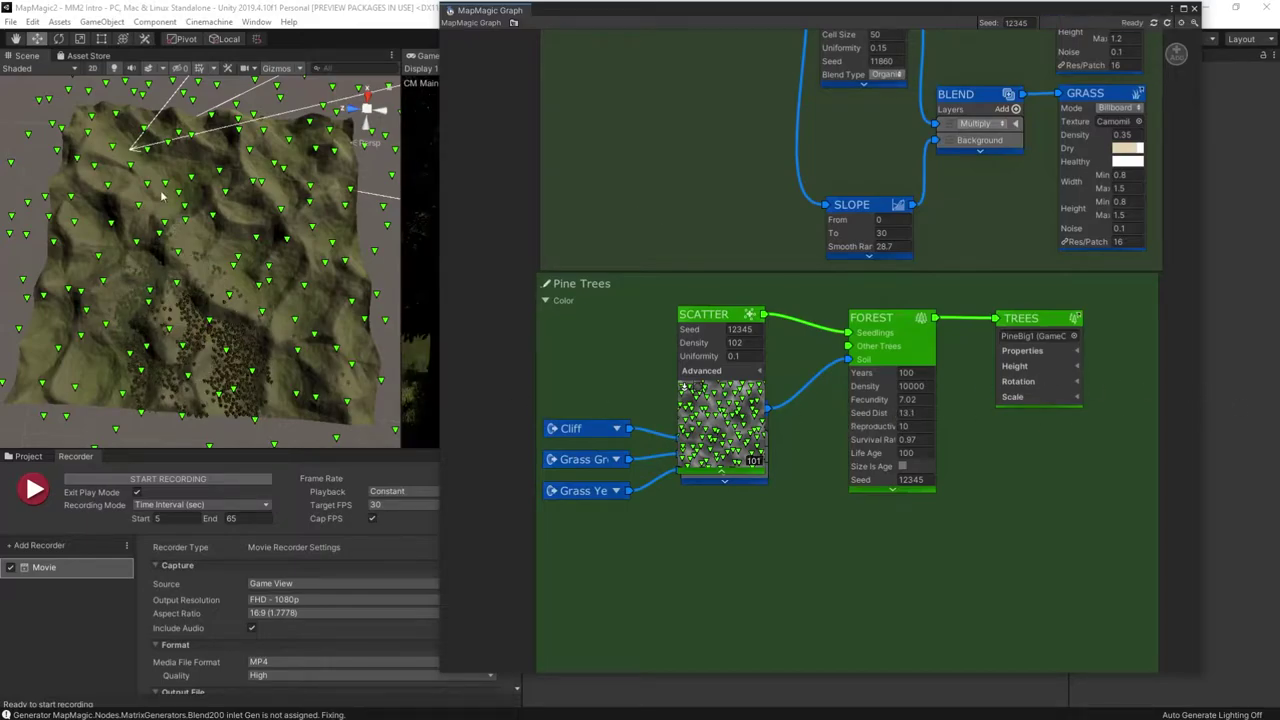
# Step: Inspect the tree spread on the terrain up close and reduce the Forest's Fecundity to 0.45
pyautogui.moveTo(256, 237); pyautogui.dragTo(265, 291, button='right')
pyautogui.press('w')
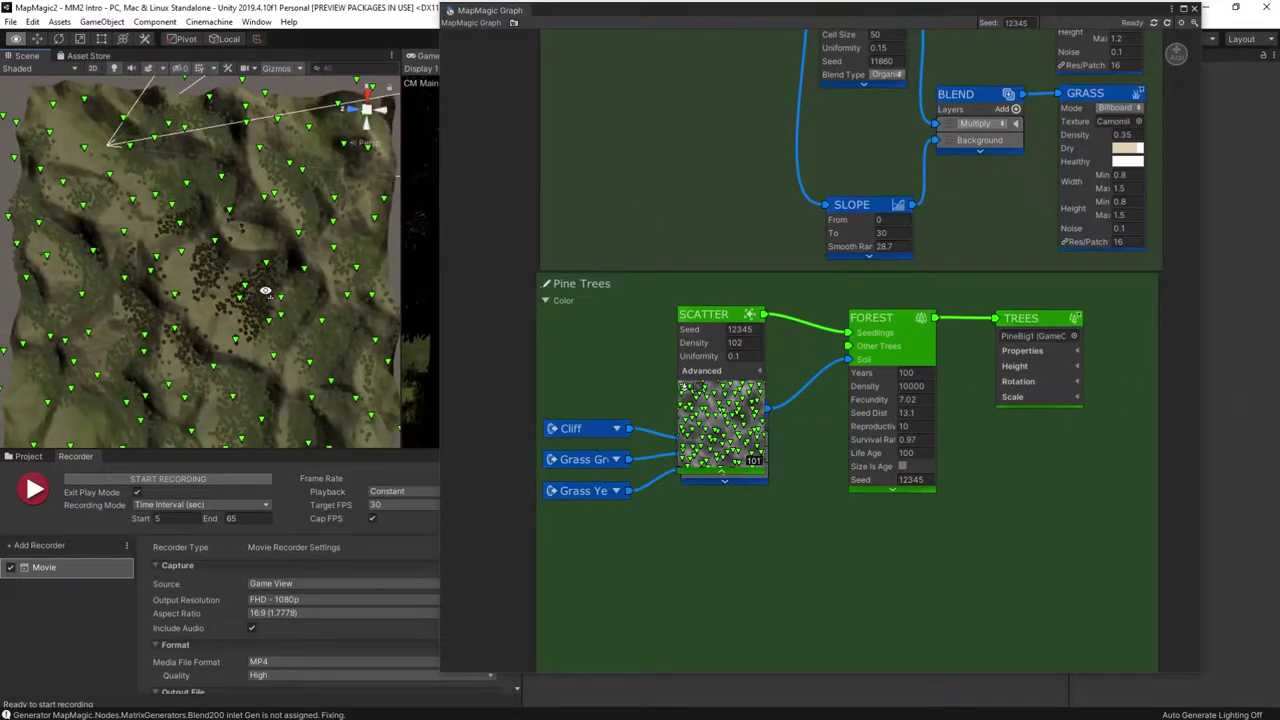
pyautogui.keyDown('alt'); pyautogui.moveTo(265, 291); pyautogui.dragTo(266, 299); pyautogui.keyUp('alt')
pyautogui.moveTo(879, 400); pyautogui.dragTo(410, 357)
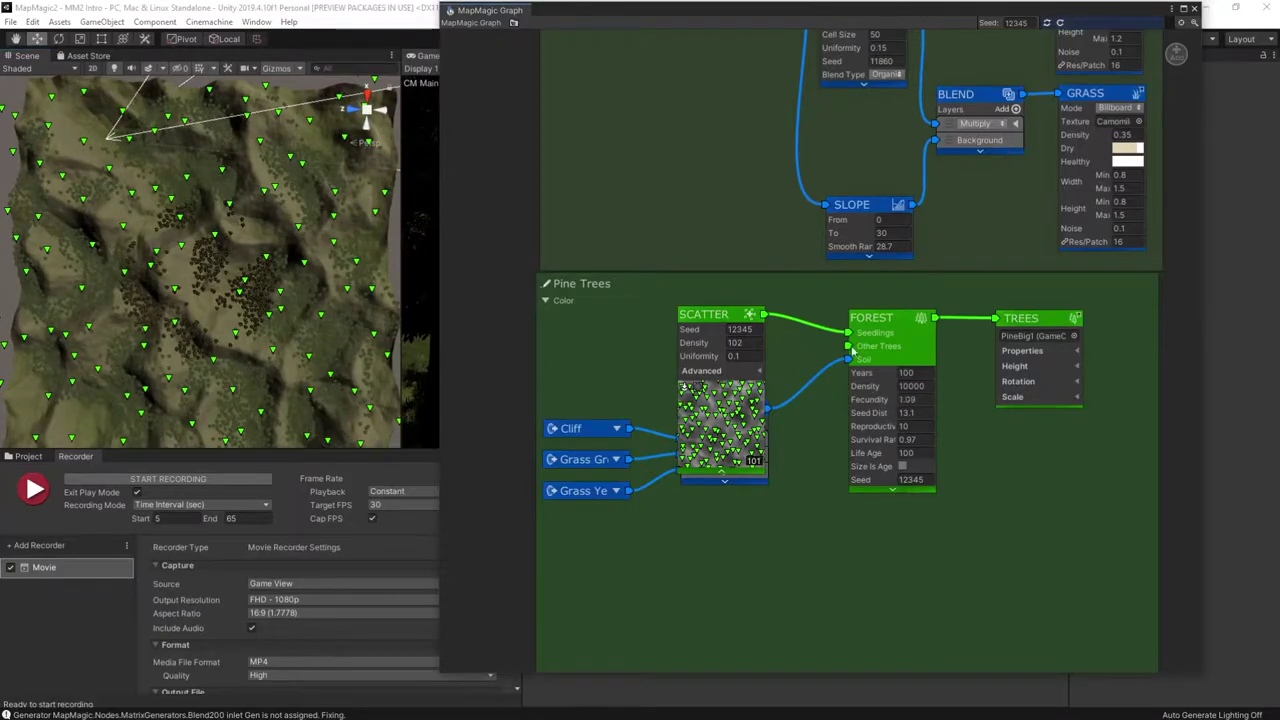
pyautogui.moveTo(852, 347); pyautogui.dragTo(514, 332)
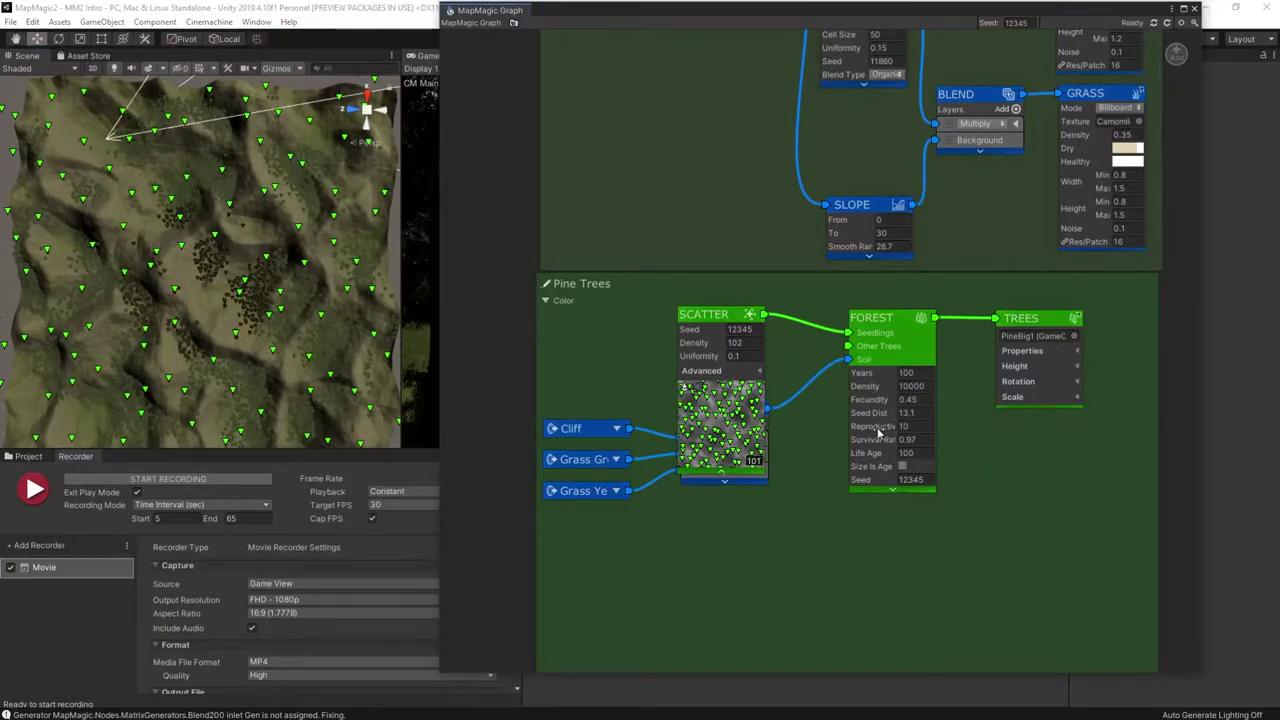
# Step: Set the Forest's Density to 3348 and its reproductive value to 5.49, and run the scene in Play mode
pyautogui.moveTo(700, 17); pyautogui.dragTo(1038, 26)
pyautogui.moveTo(986, 377); pyautogui.dragTo(802, 334)
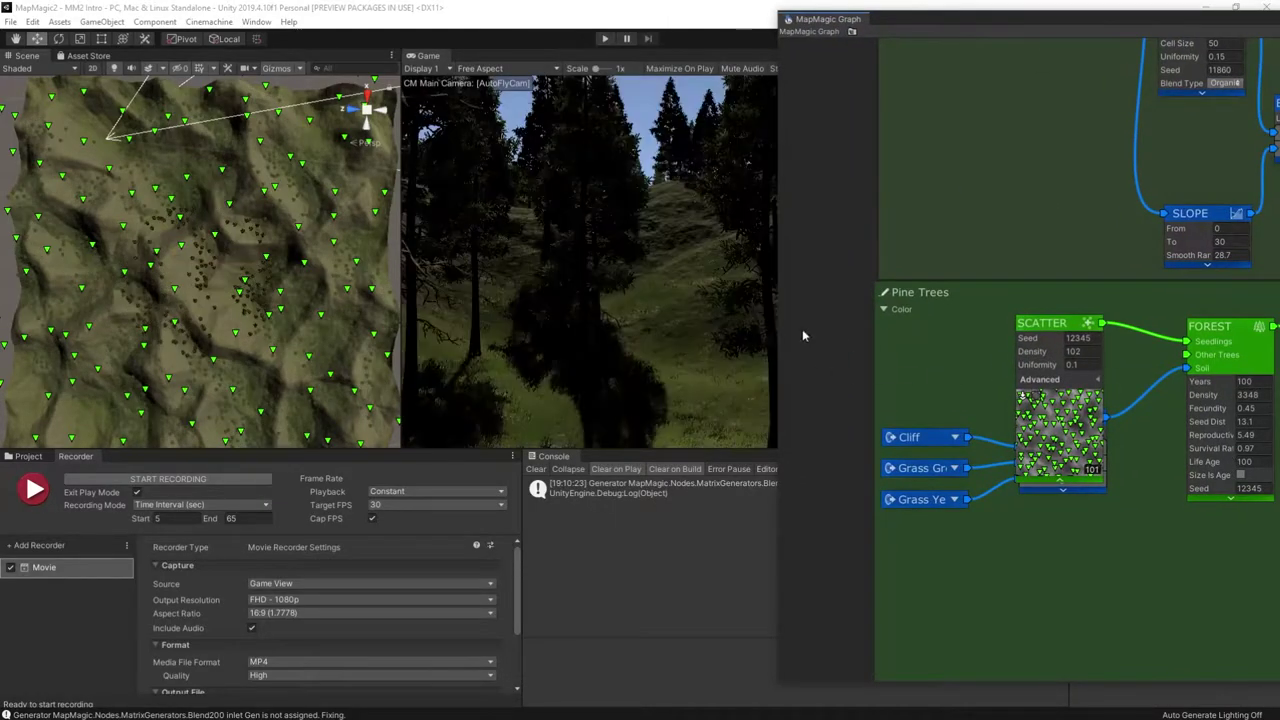
pyautogui.click(604, 39)
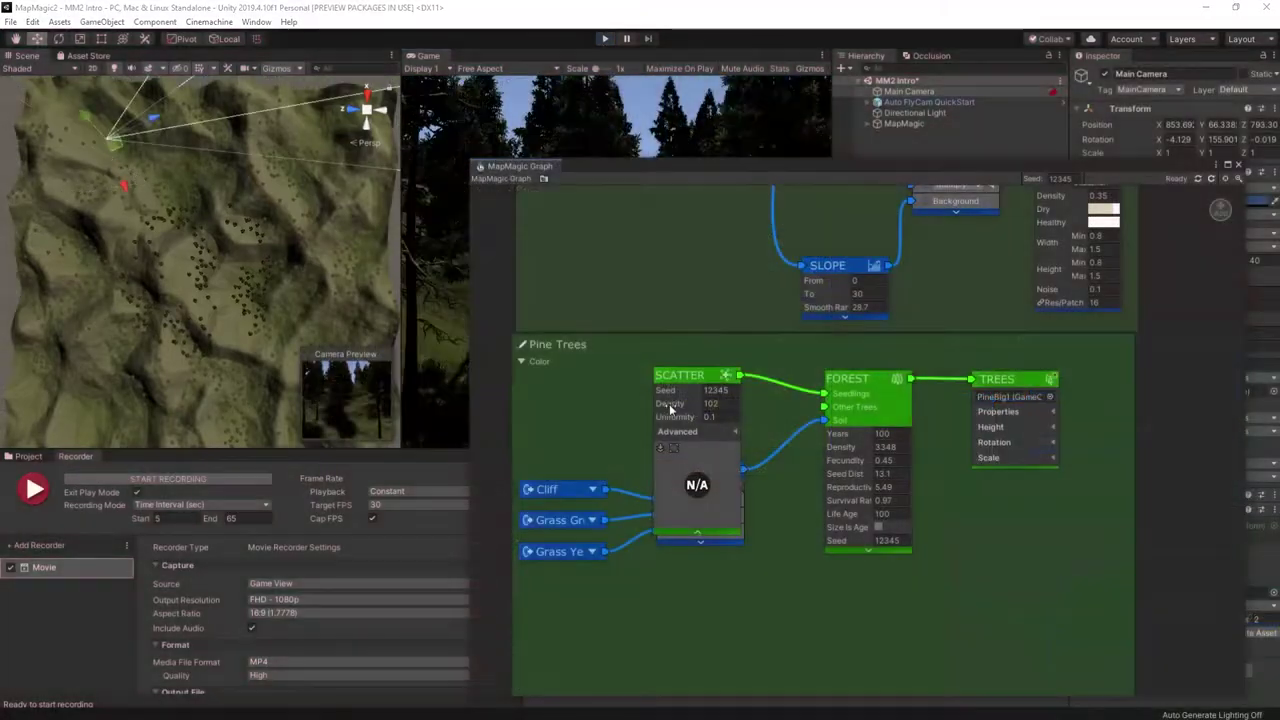
# Step: Set the Scatter Density to 9.14, the Forest's Seed Dist to 6.69 and its reproductive value to 1.99
pyautogui.moveTo(671, 410); pyautogui.dragTo(406, 316)
pyautogui.moveTo(850, 476); pyautogui.dragTo(877, 540)
pyautogui.moveTo(849, 489); pyautogui.dragTo(102, 402)
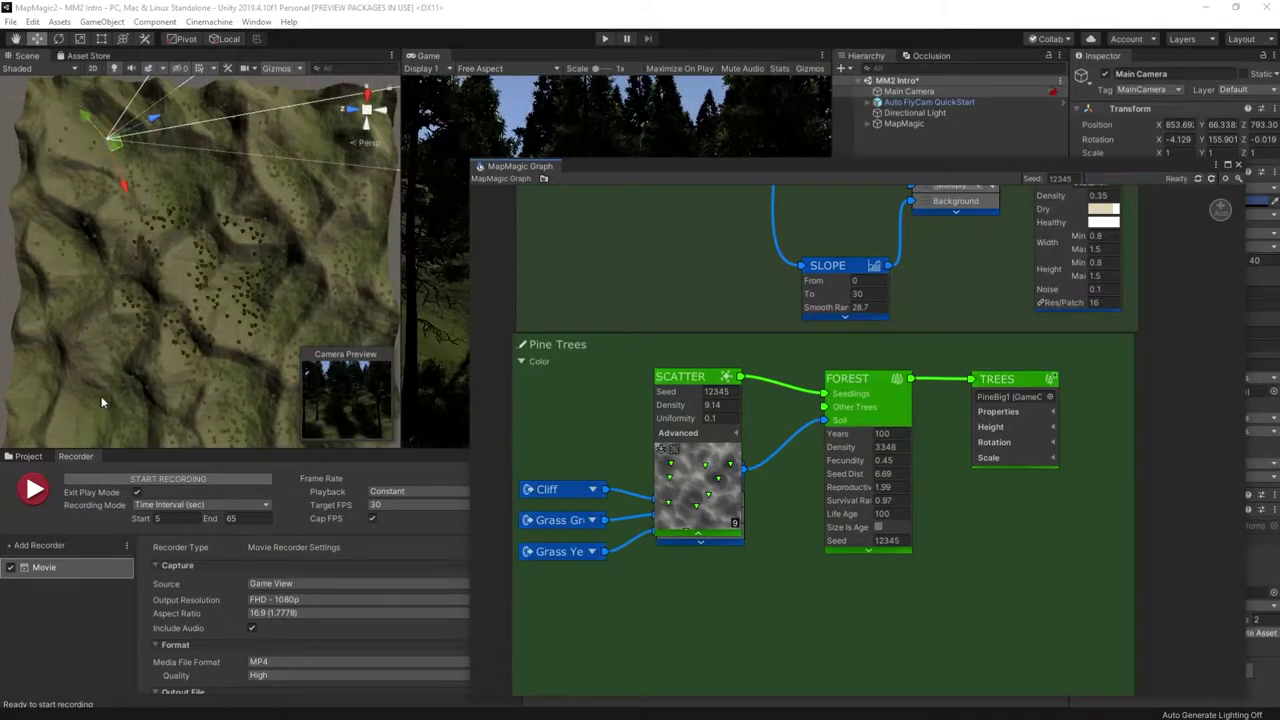
# Step: Run the scene in Play mode to examine the pine forest from the fly camera, and stop playback
pyautogui.moveTo(714, 179); pyautogui.dragTo(1030, 151)
pyautogui.click(604, 38)
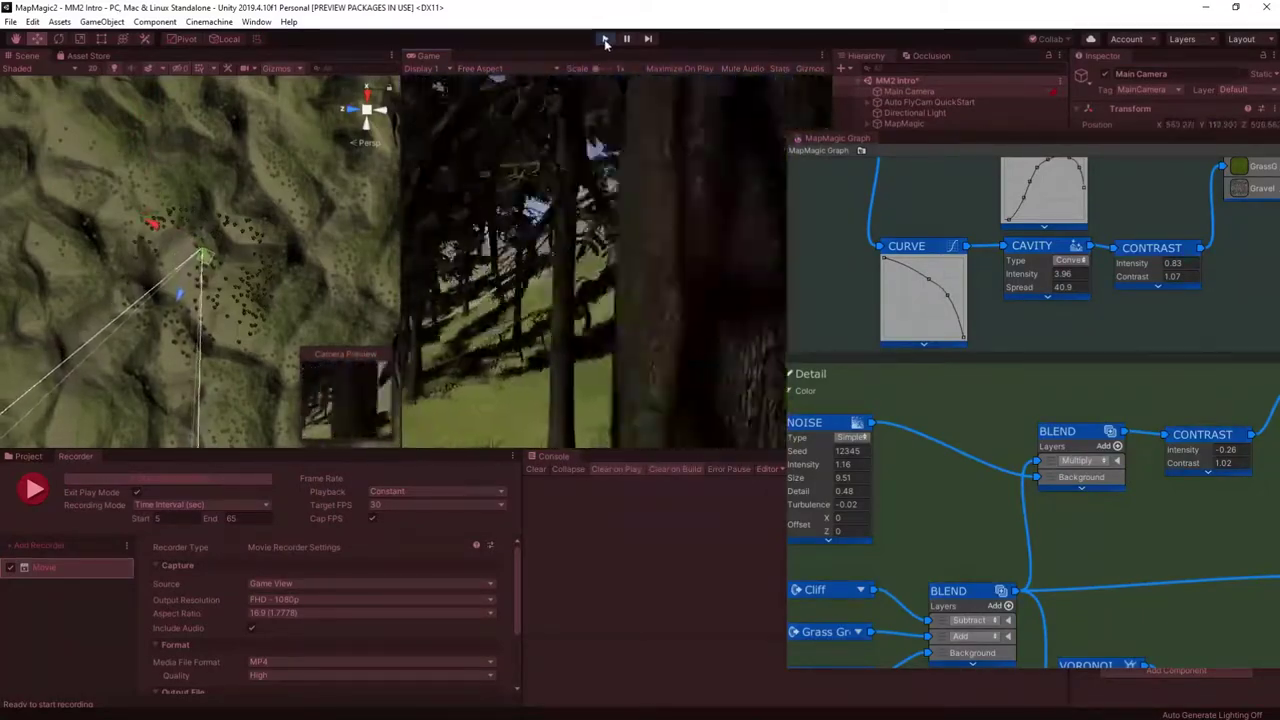
pyautogui.click(605, 39)
# Step: Enable Multi-Prefab in the Trees node's properties and add eight more prefab slots
pyautogui.moveTo(1054, 141); pyautogui.dragTo(592, 57)
pyautogui.moveTo(1013, 379); pyautogui.dragTo(989, 164, button='middle')
pyautogui.click(884, 250)
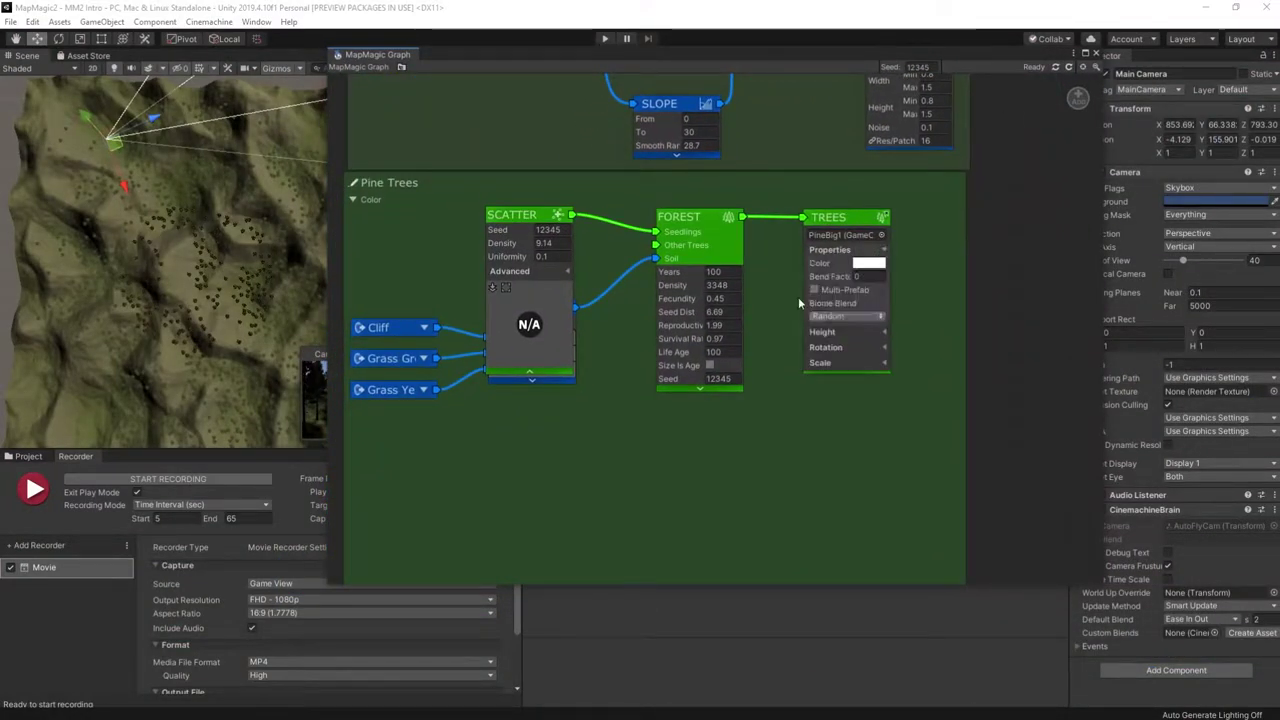
pyautogui.click(881, 254)
pyautogui.moveTo(883, 269); pyautogui.dragTo(883, 273)
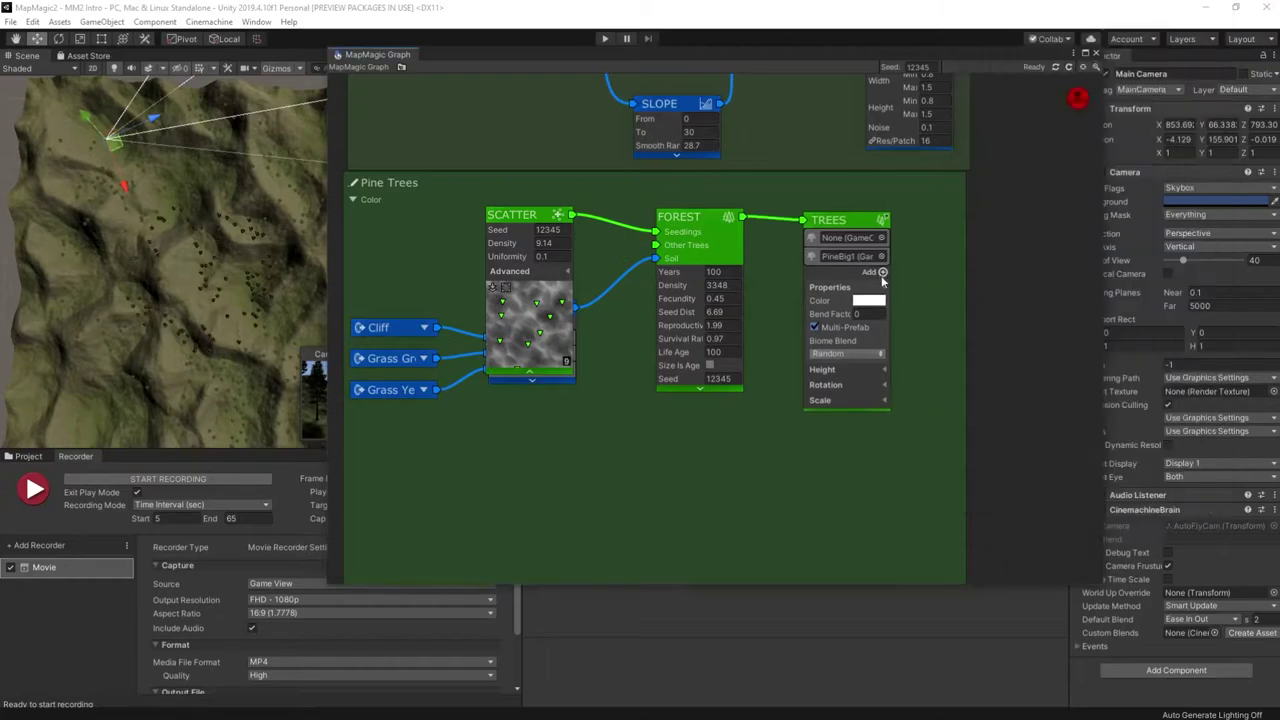
pyautogui.click(883, 273)
pyautogui.click(883, 292)
pyautogui.click(883, 311)
pyautogui.click(883, 330)
pyautogui.click(882, 348)
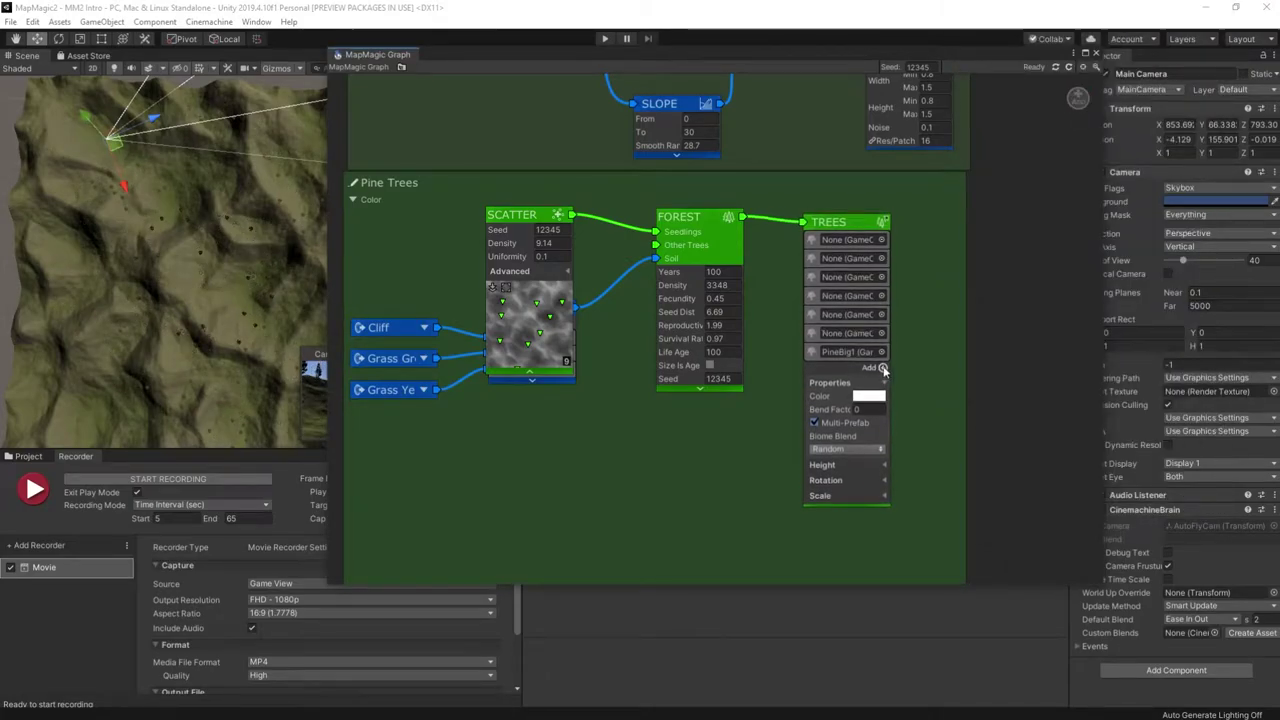
pyautogui.click(881, 367)
pyautogui.click(880, 386)
# Step: Assign PineBig2, PineMed1, PineMed2, PineMed3, PineSmall1 and PineSmall2 to the Trees node's slots and remove the two empty slots
pyautogui.click(28, 456)
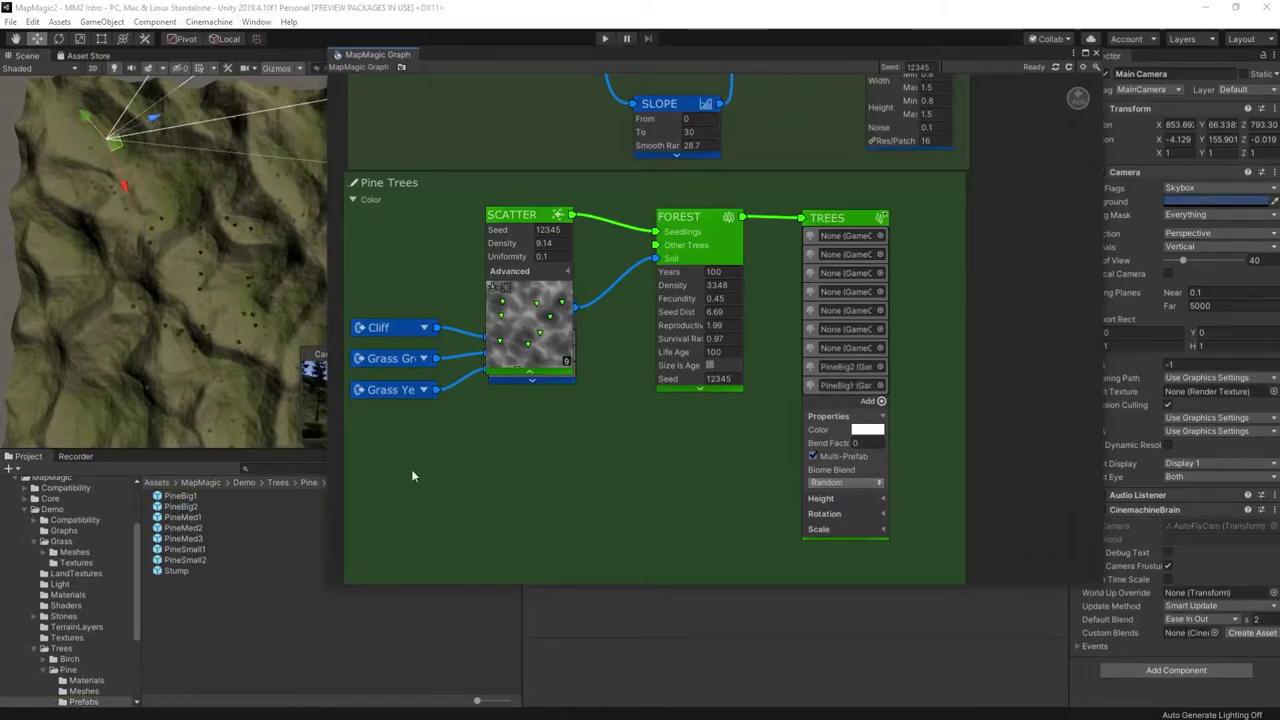
pyautogui.moveTo(181, 507); pyautogui.dragTo(847, 366)
pyautogui.moveTo(183, 528); pyautogui.dragTo(845, 340)
pyautogui.moveTo(190, 540); pyautogui.dragTo(832, 350)
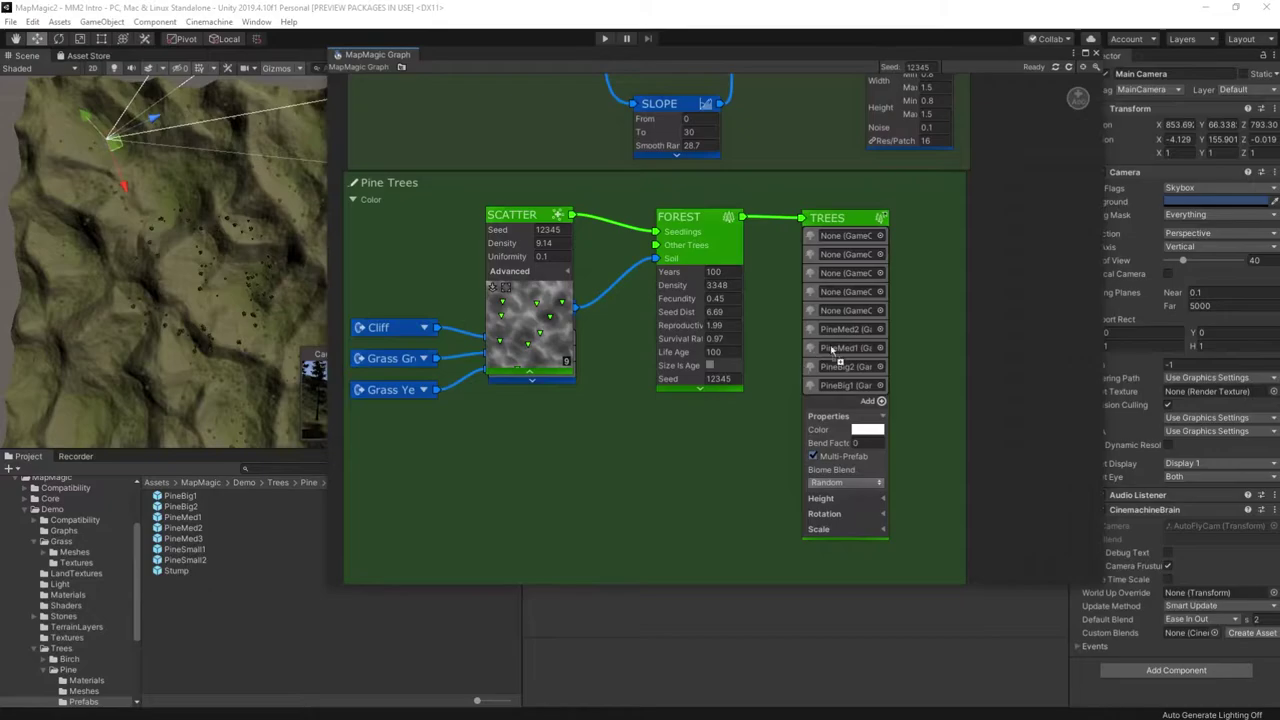
pyautogui.moveTo(193, 545); pyautogui.dragTo(823, 298)
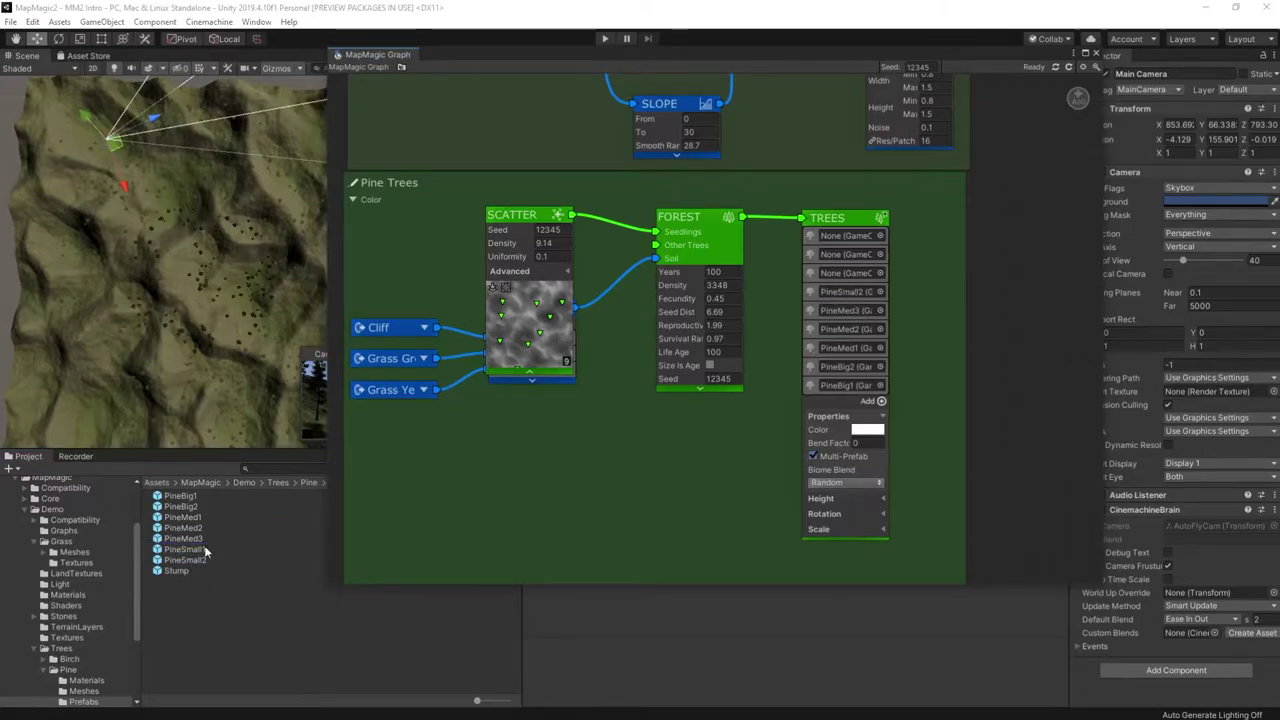
pyautogui.moveTo(205, 551); pyautogui.dragTo(621, 384)
pyautogui.moveTo(160, 558); pyautogui.dragTo(881, 314)
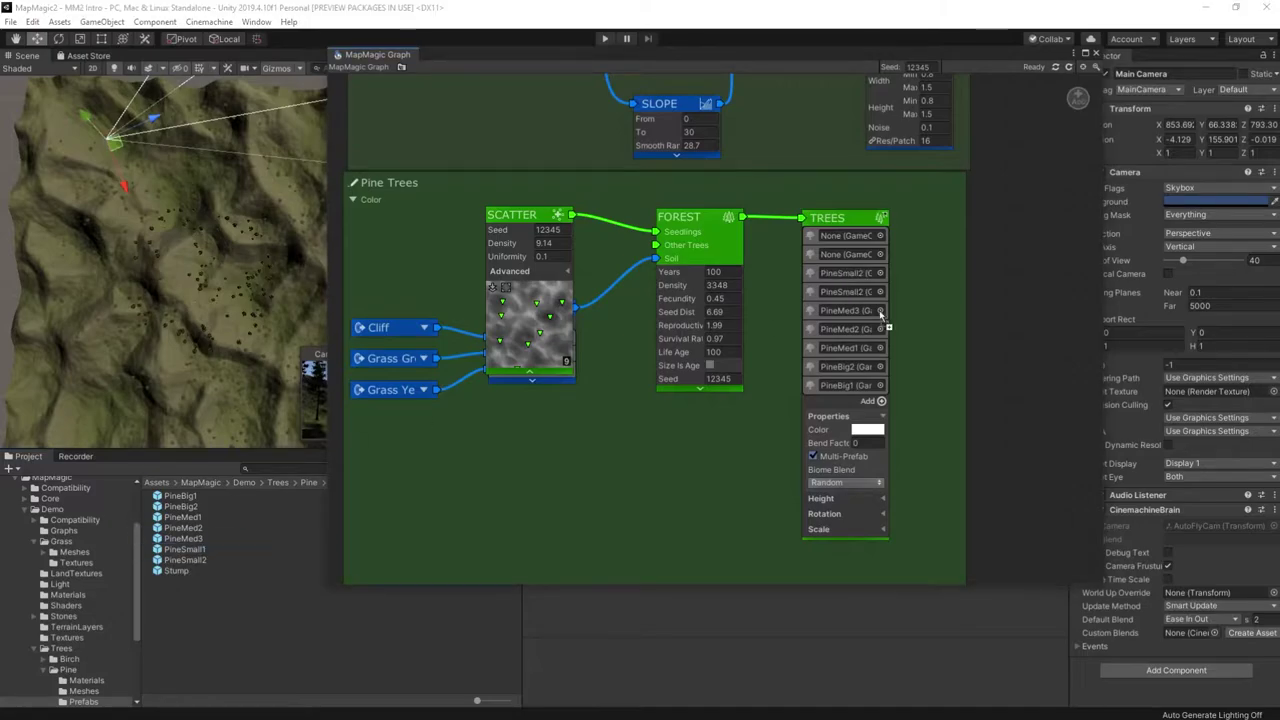
pyautogui.moveTo(810, 258); pyautogui.dragTo(876, 395)
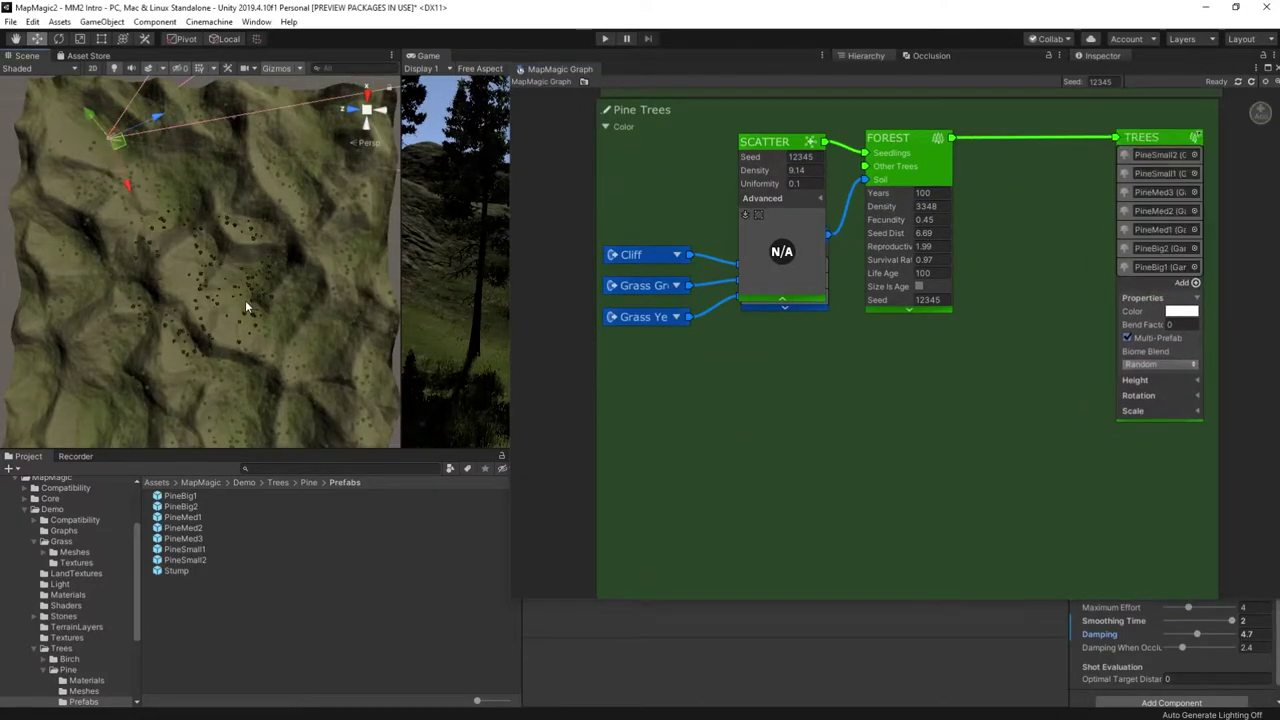
# Step: Inspect the mixed pines up close and insert an Adjust node on the link between Forest and Trees
pyautogui.moveTo(248, 307); pyautogui.dragTo(440, 101, button='right')
pyautogui.press('w')
pyautogui.rightClick(1043, 137)
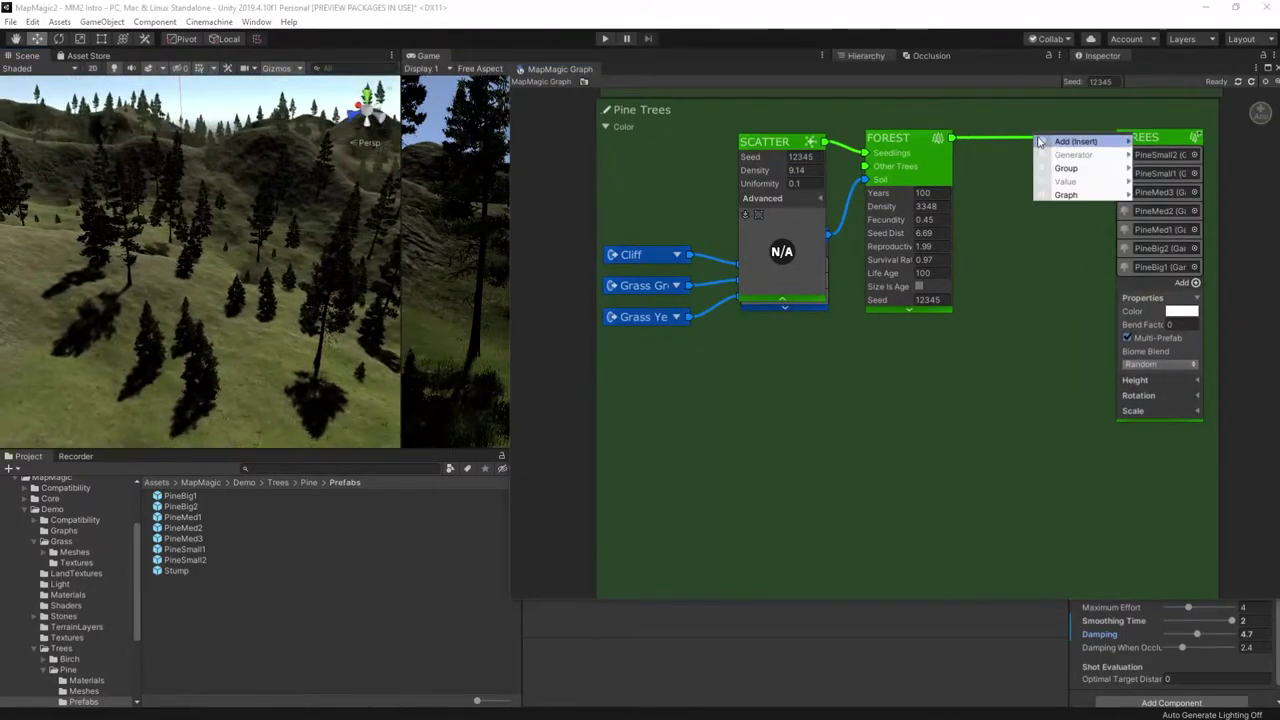
pyautogui.click(1089, 190)
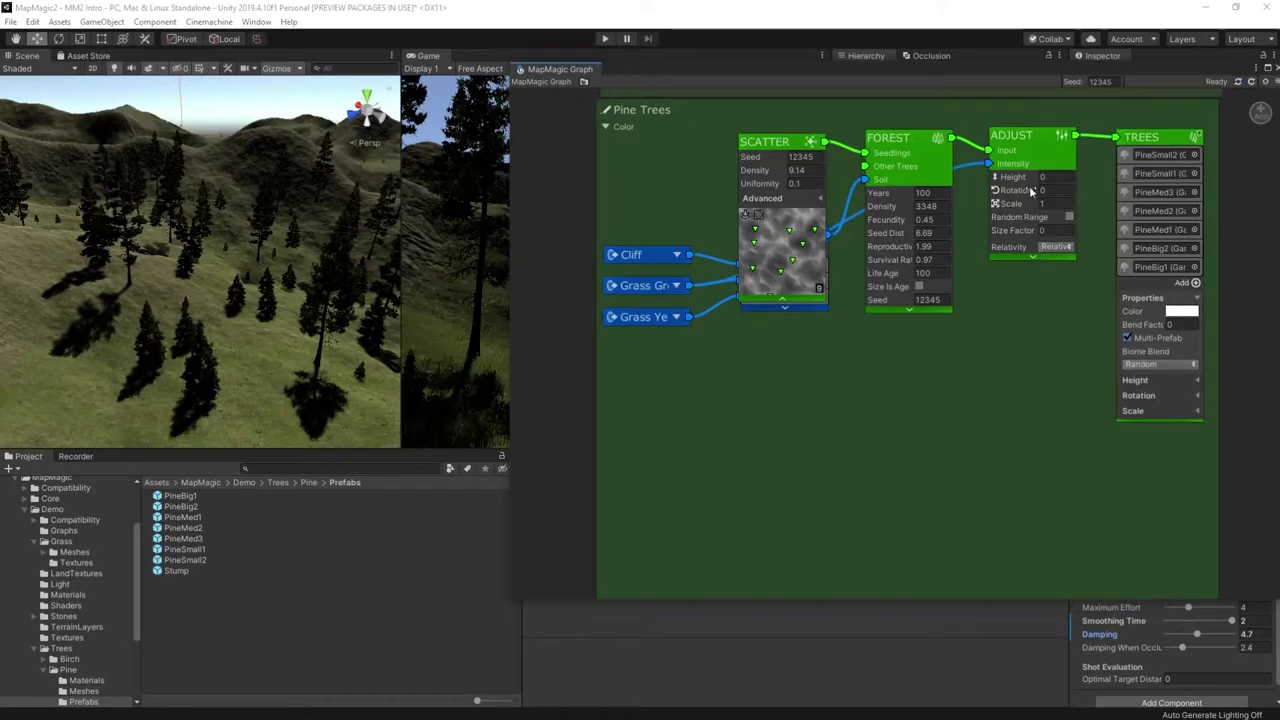
# Step: Enable Random Range on the Adjust node with height -0.3 to -0.1, rotation 0 to 360 and scale 0.8 to 1.2
pyautogui.click(1069, 216)
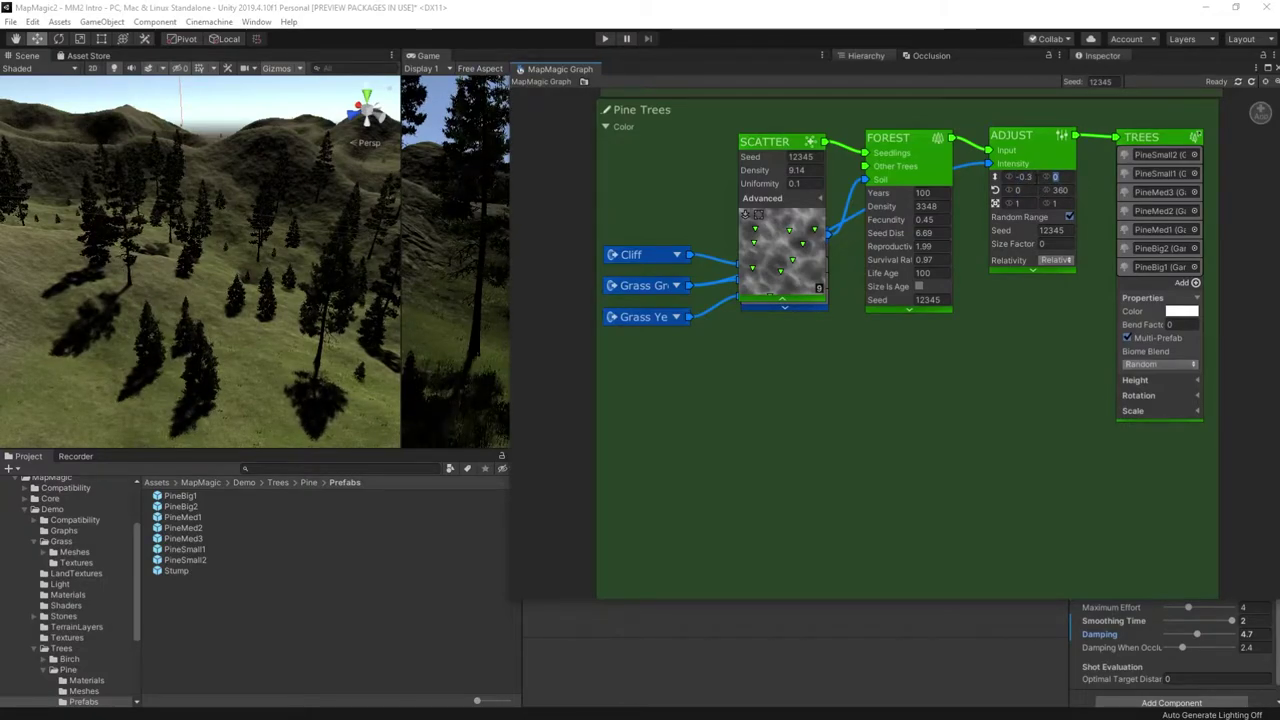
pyautogui.write('0.8')
pyautogui.click(1068, 205)
pyautogui.write('1.2')
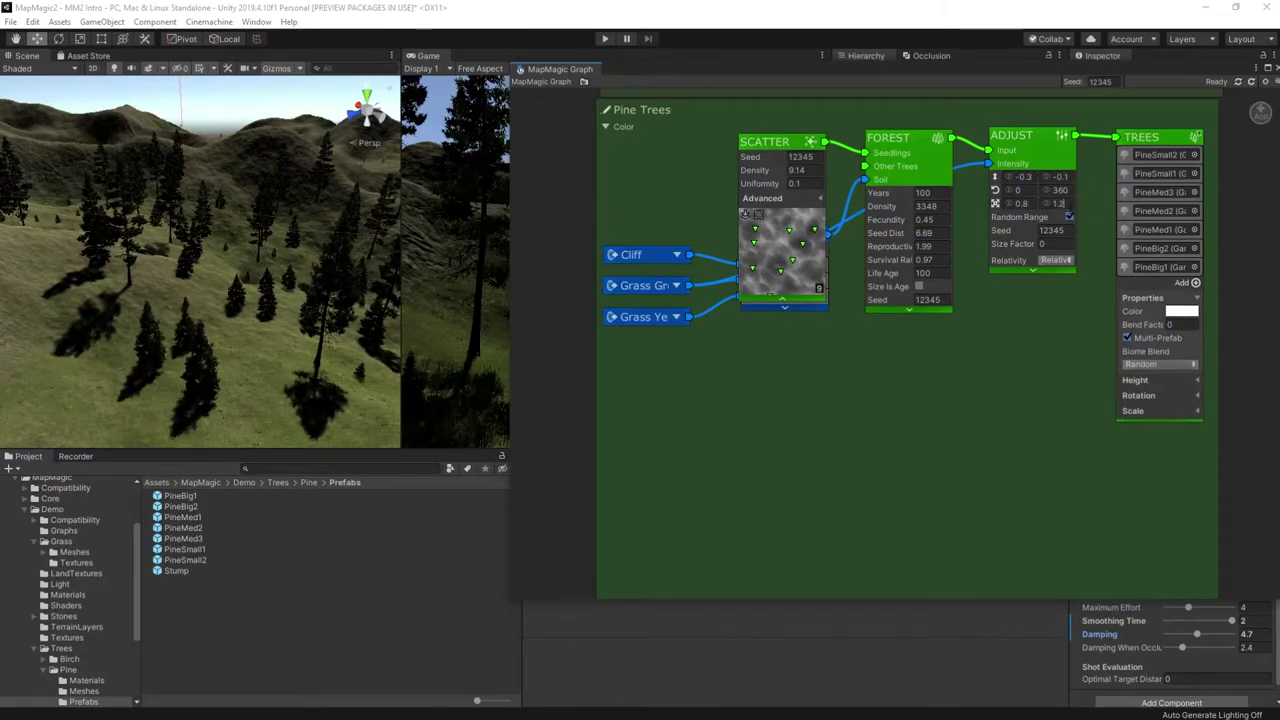
# Step: Raise the Forest's Density to 5000, inspect the tree cover and increase the Density further to 6731
pyautogui.moveTo(182, 291); pyautogui.dragTo(231, 302, button='right')
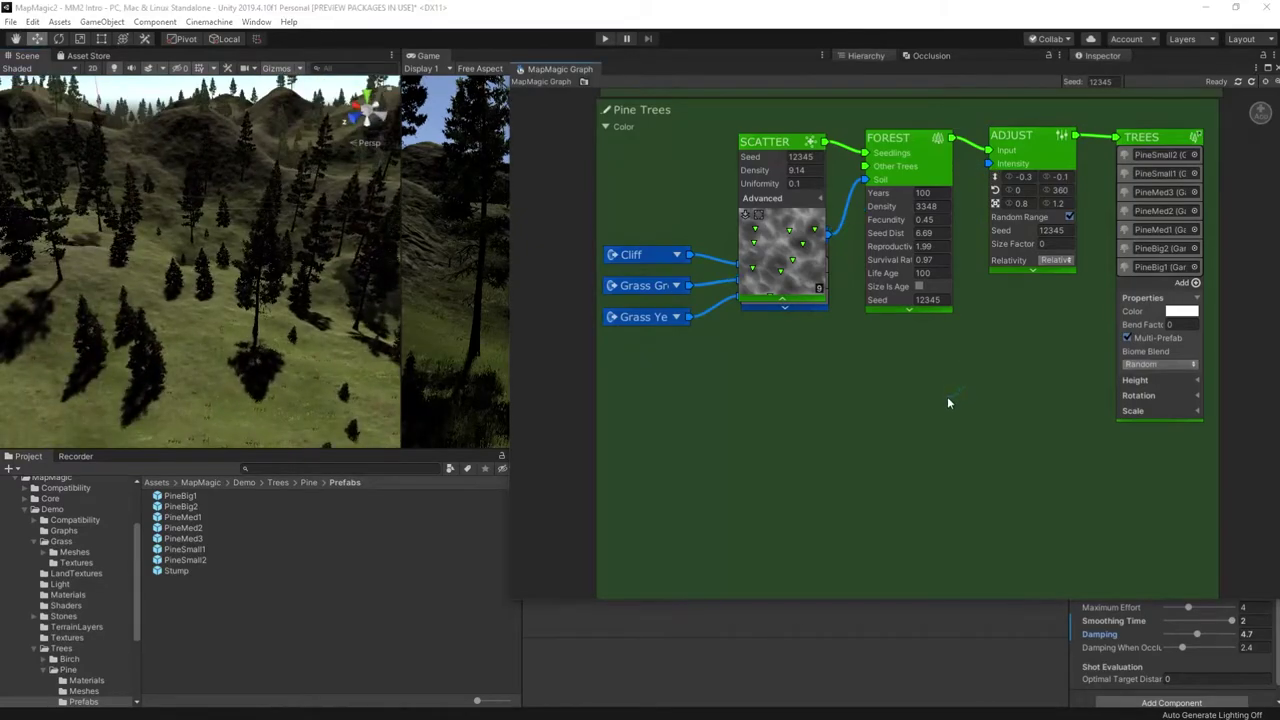
pyautogui.write('50')
pyautogui.write('00')
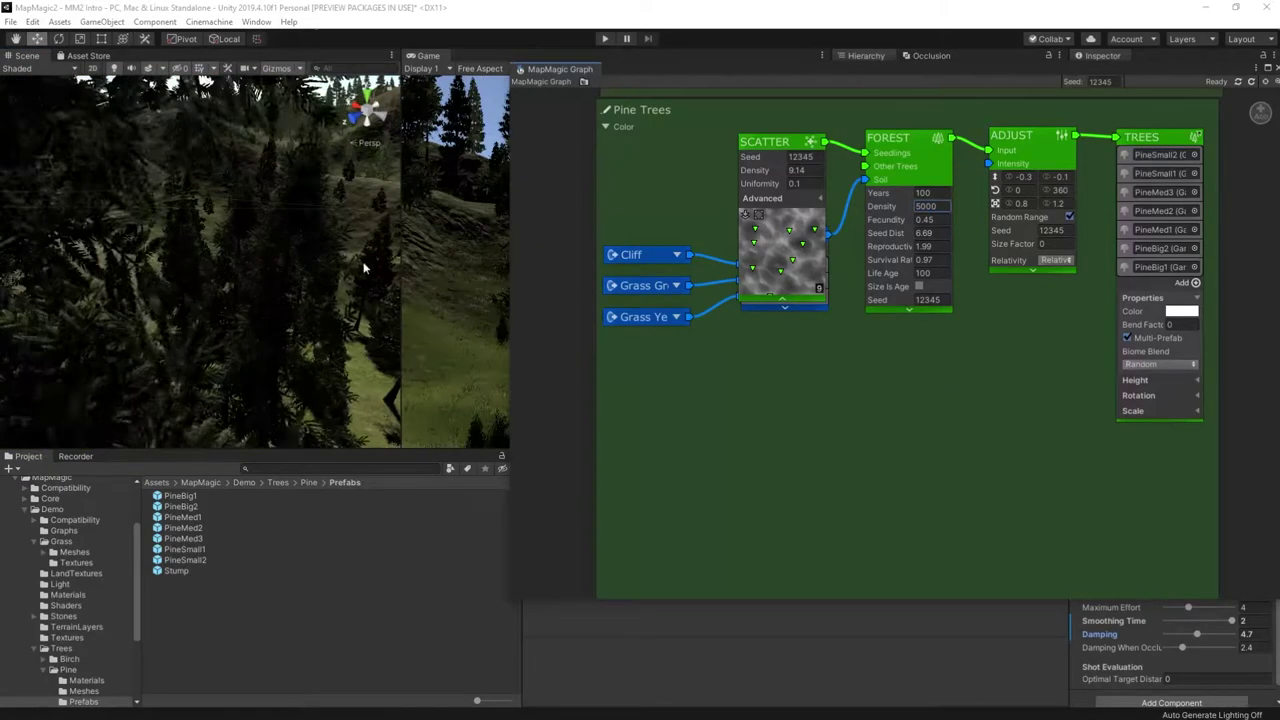
pyautogui.moveTo(262, 228); pyautogui.dragTo(346, 221, button='right')
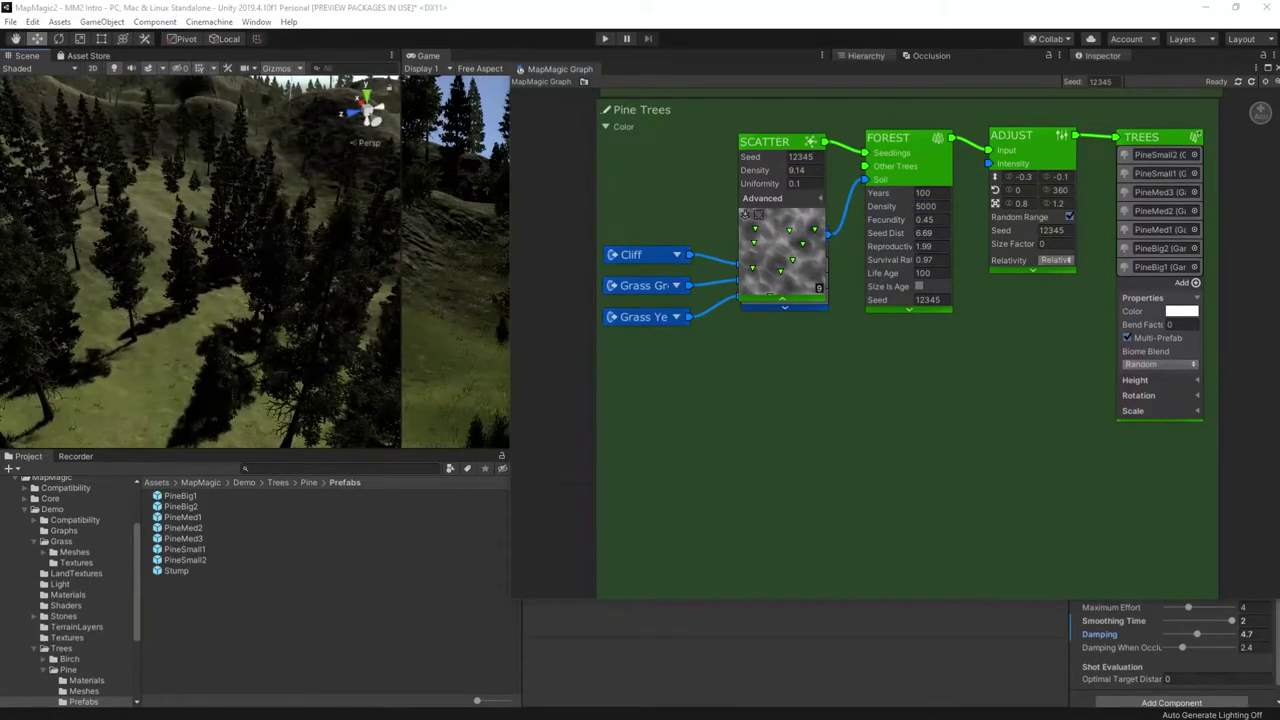
pyautogui.moveTo(394, 317); pyautogui.dragTo(223, 302, button='right')
pyautogui.moveTo(940, 206); pyautogui.dragTo(956, 206)
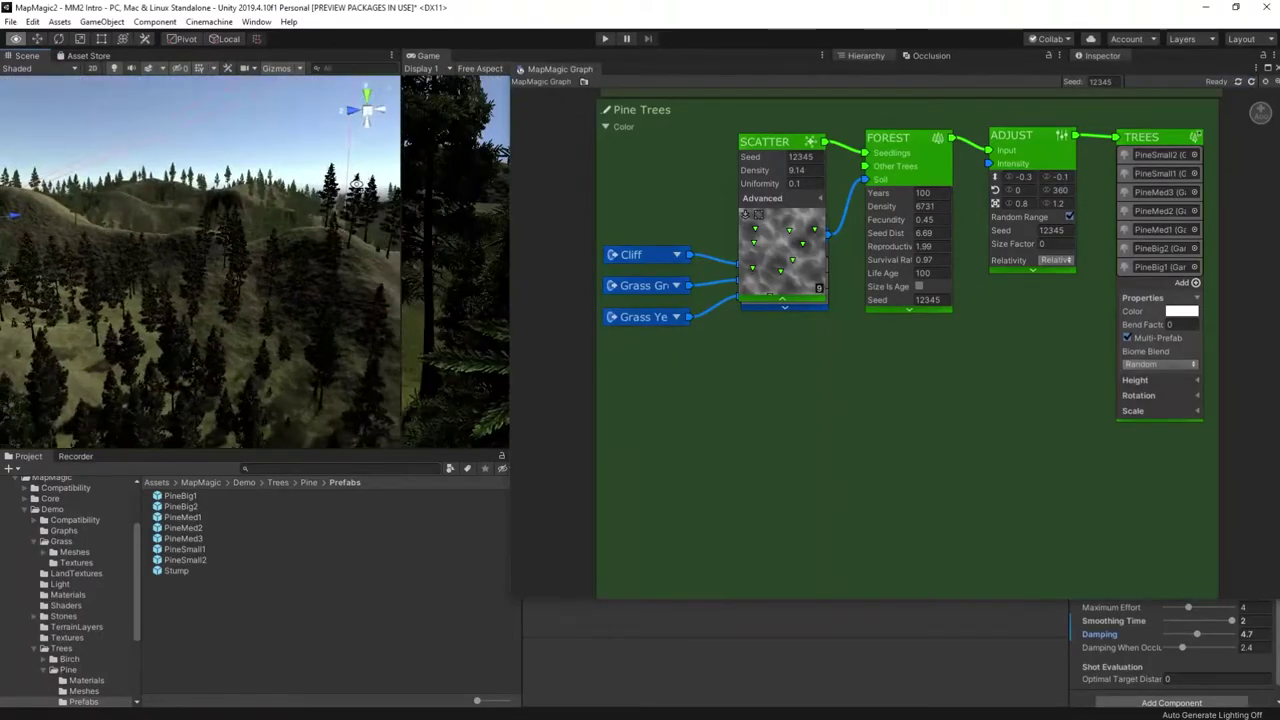
# Step: Reduce the Forest's Fecundity to 0.22 and look over the tree distribution across the terrain
pyautogui.moveTo(300, 215); pyautogui.dragTo(333, 325, button='right')
pyautogui.moveTo(855, 220); pyautogui.dragTo(723, 214)
pyautogui.moveTo(300, 250); pyautogui.dragTo(610, 280, button='right')
pyautogui.moveTo(757, 71); pyautogui.dragTo(952, 68)
pyautogui.moveTo(290, 260); pyautogui.dragTo(305, 386, button='right')
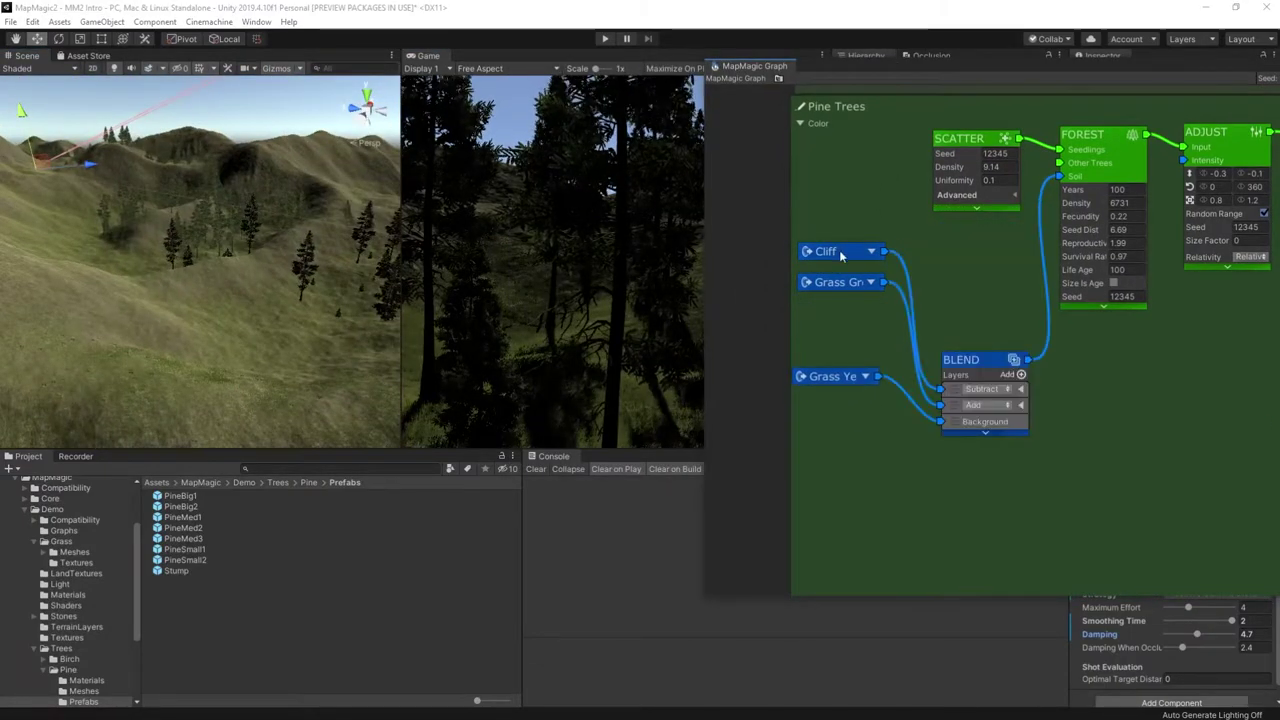
# Step: Try a Slope node on the Grass Green link into the Blend node and preview the Blend output on the terrain
pyautogui.moveTo(838, 283); pyautogui.dragTo(832, 333)
pyautogui.rightClick(893, 333)
pyautogui.moveTo(940, 344)
pyautogui.click(1050, 467)
pyautogui.click(893, 390)
pyautogui.click(893, 478)
pyautogui.click(985, 428)
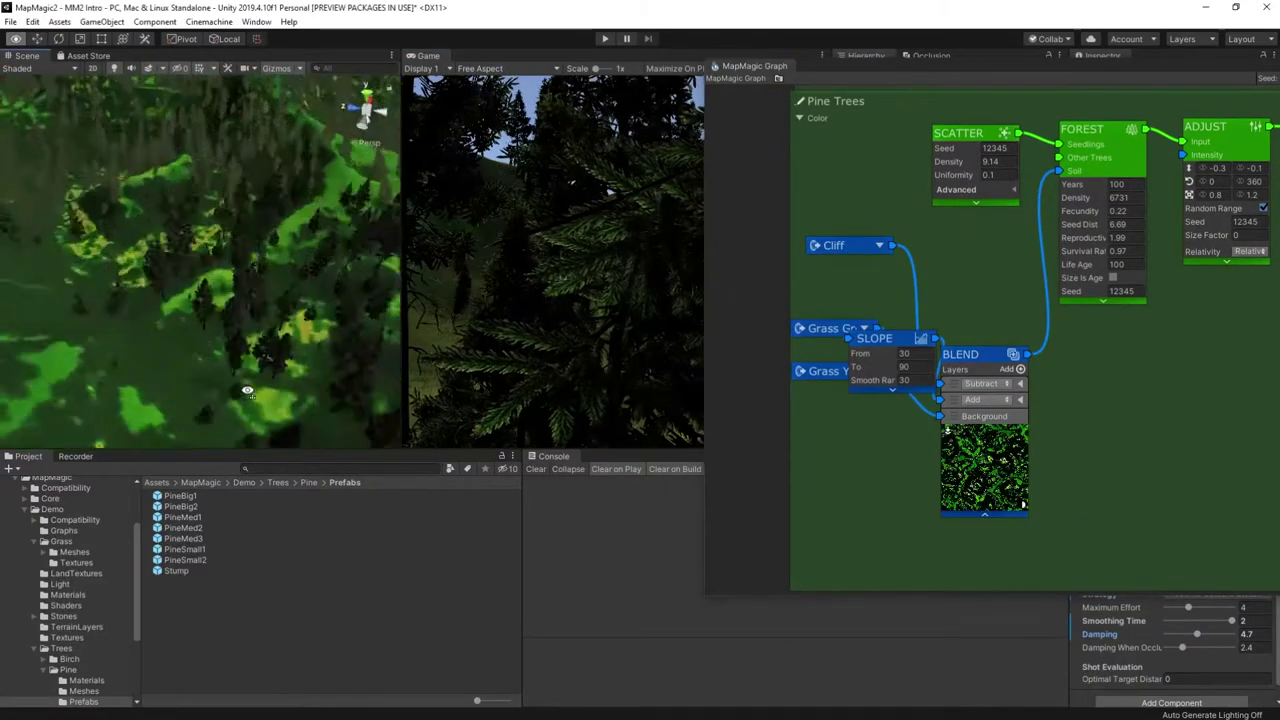
# Step: Try a slope range from 25 to 40 on the Grass Green Slope node
pyautogui.moveTo(280, 260); pyautogui.dragTo(785, 323, button='right')
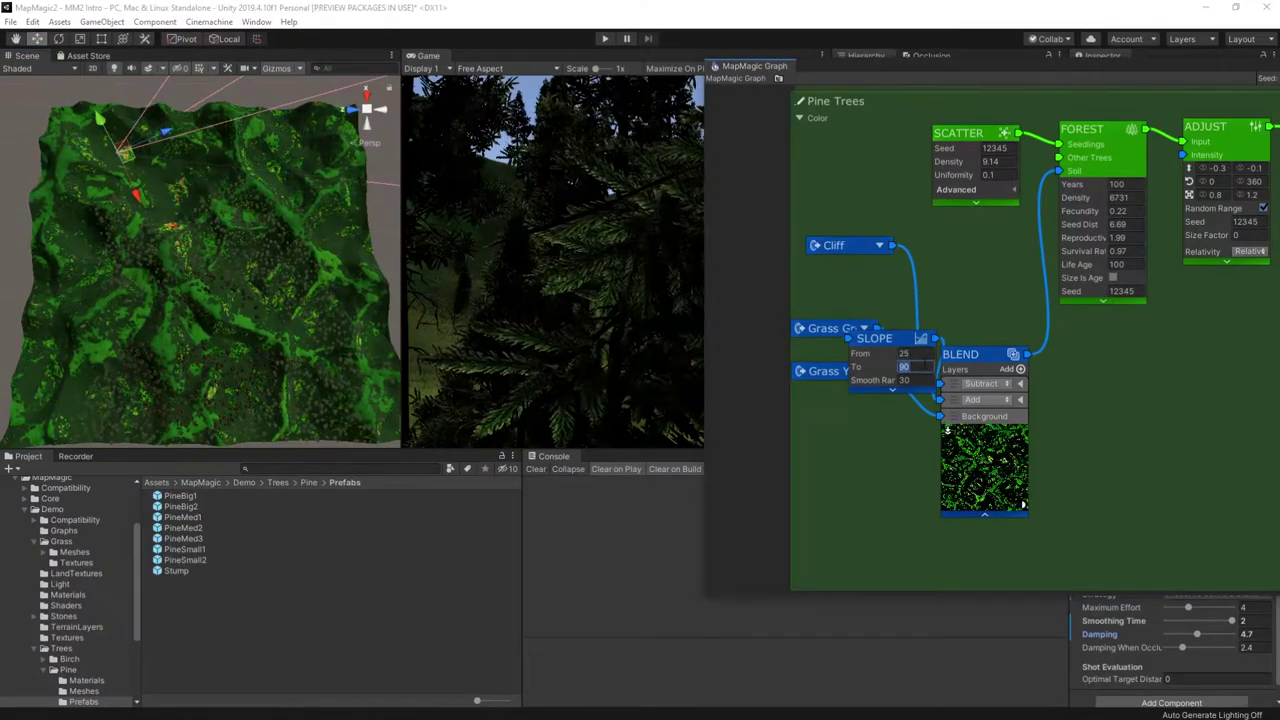
pyautogui.write('40')
pyautogui.click(1066, 302)
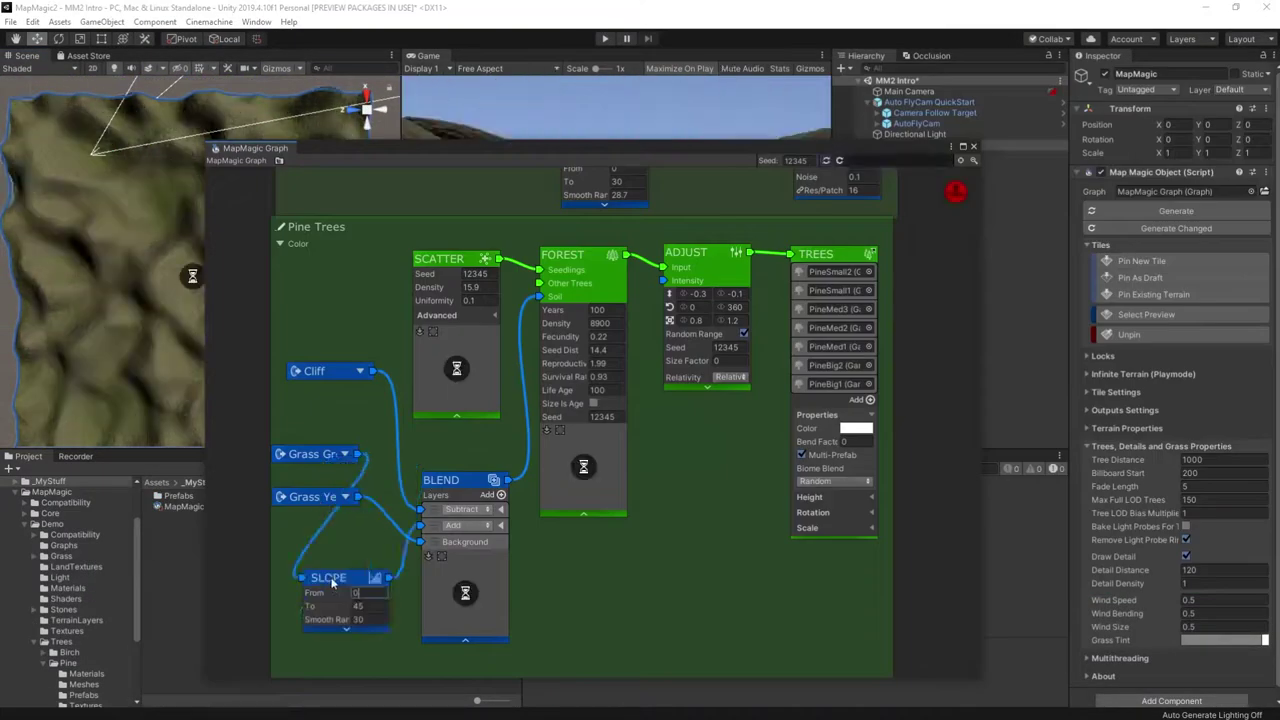
# Step: Add a Heightmap exit portal to the Pine Trees group and feed it through a 0 to 40 Slope node into a new Blend layer
pyautogui.rightClick(320, 369)
pyautogui.moveTo(463, 374)
pyautogui.moveTo(558, 399)
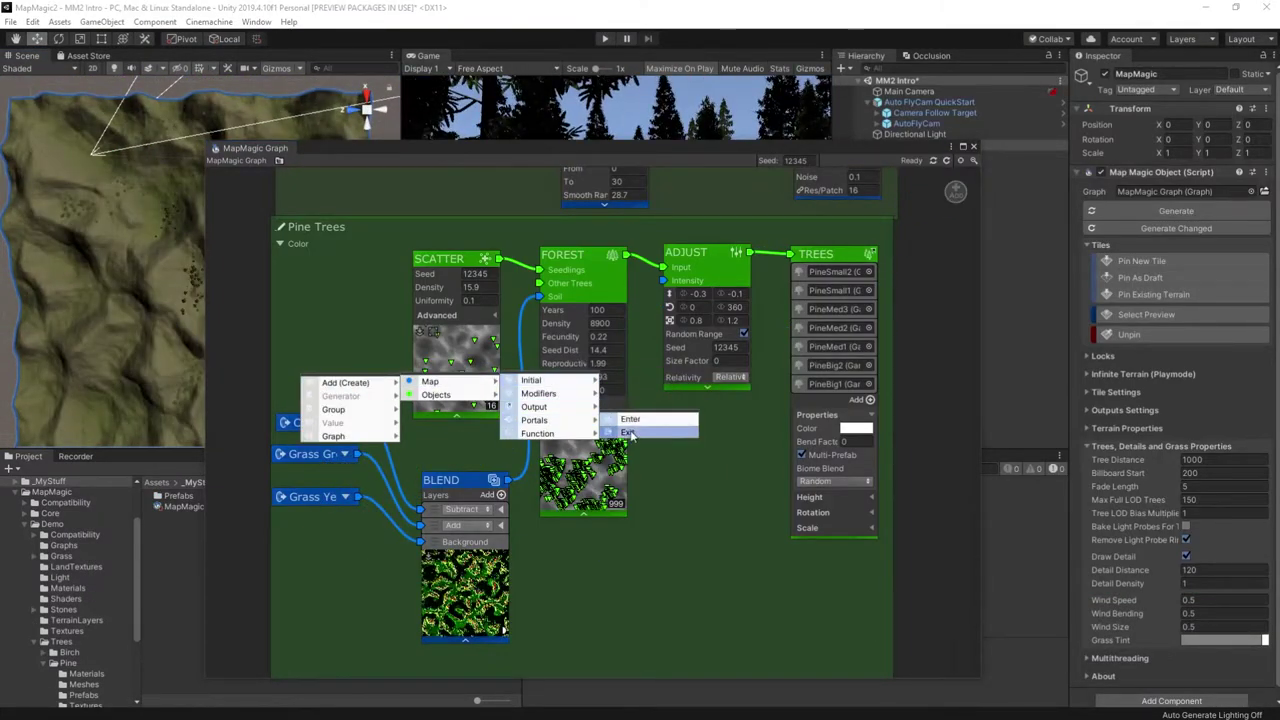
pyautogui.click(470, 525)
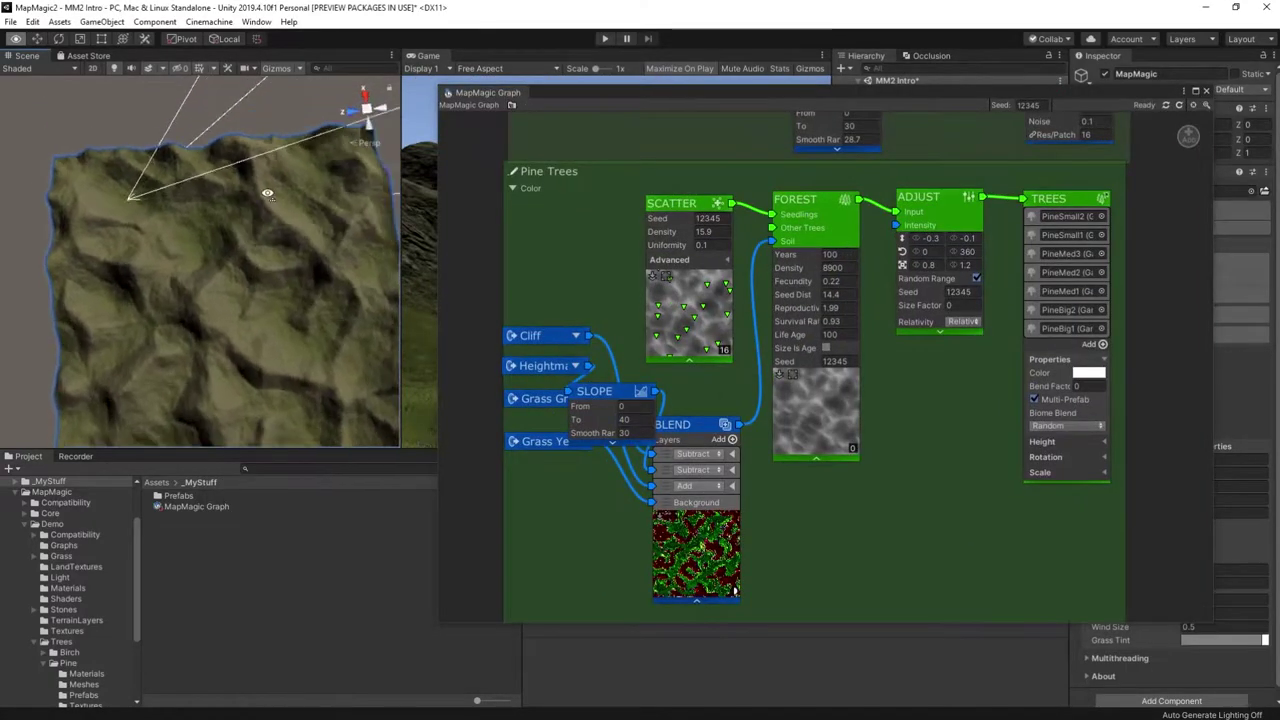
# Step: Inspect the terrain from a lower angle and change the Blend node's Multiply layer to Min
pyautogui.moveTo(260, 240); pyautogui.dragTo(292, 221, button='right')
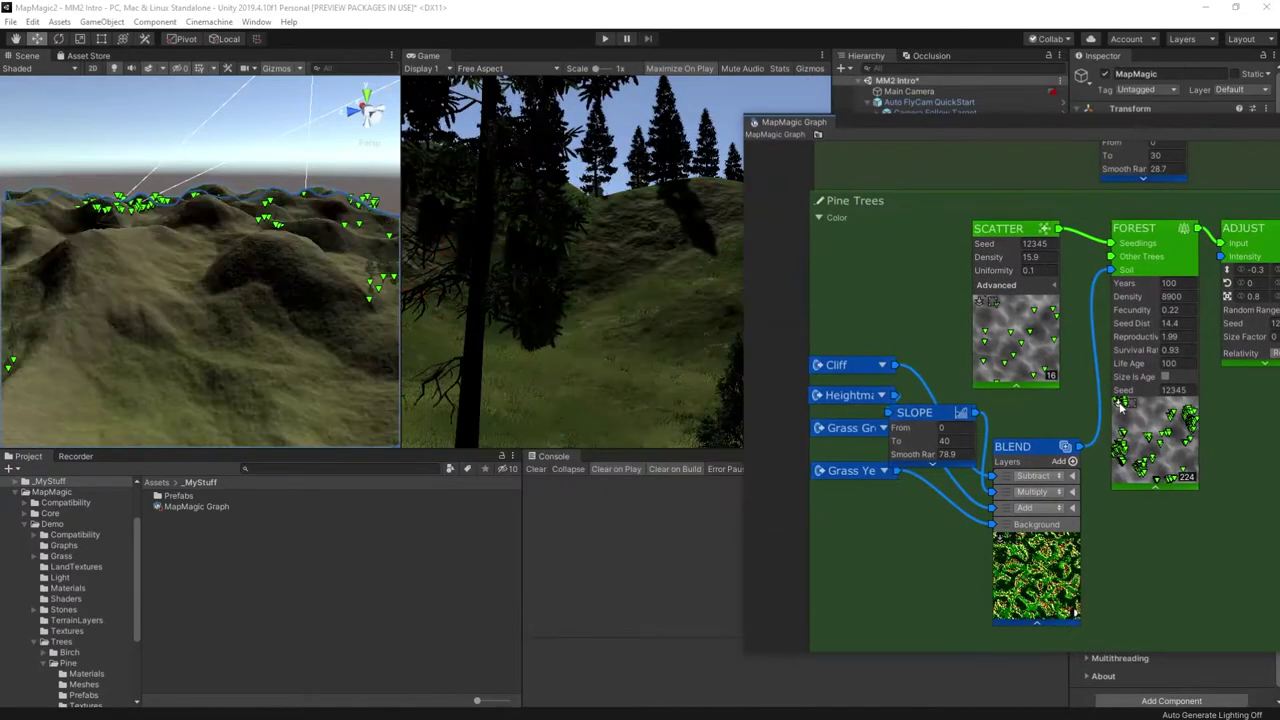
pyautogui.click(1030, 492)
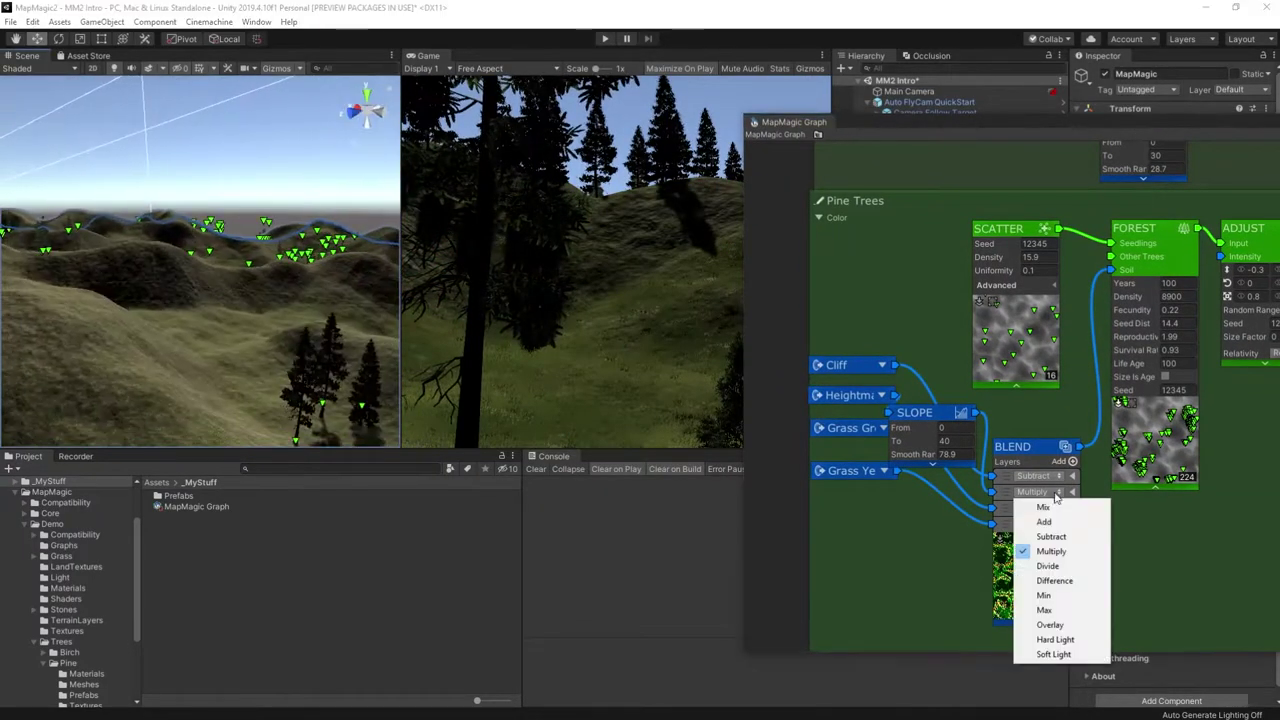
pyautogui.click(1055, 604)
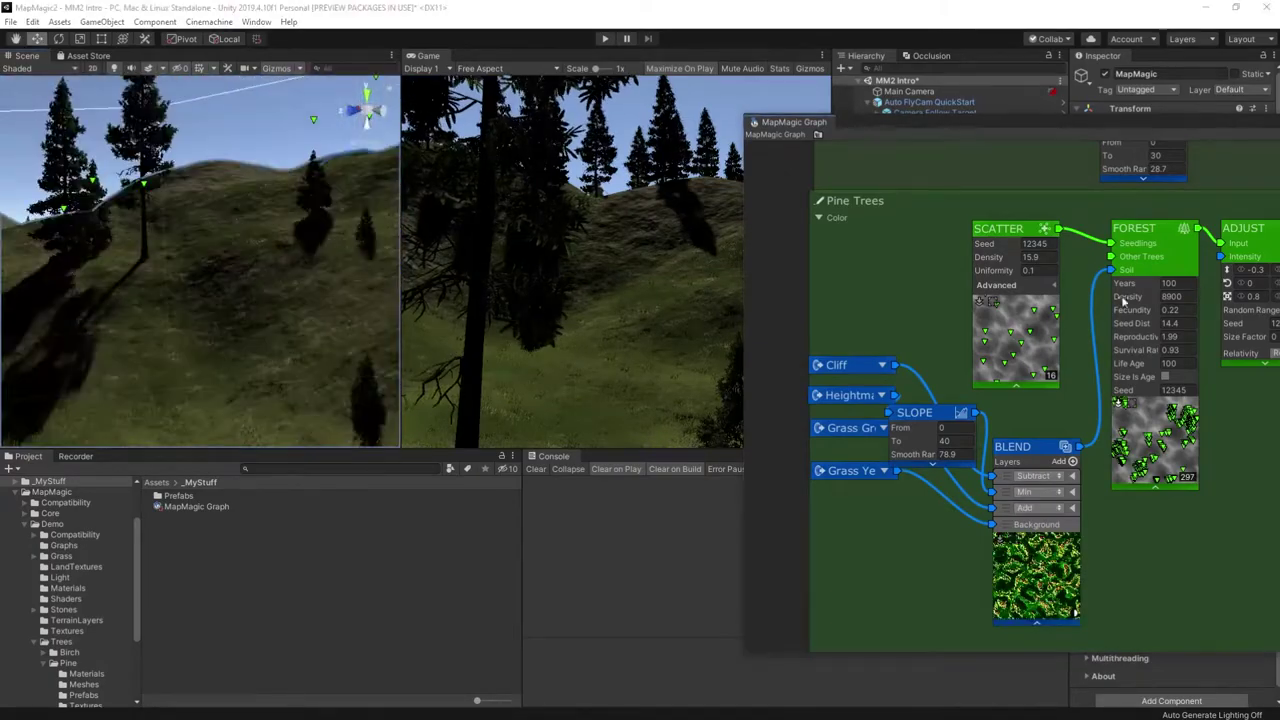
# Step: Set the Scatter Density to 22.5 and raise the Forest's Density, checking the thicker tree cover in the scene
pyautogui.moveTo(1123, 299); pyautogui.dragTo(1126, 308)
pyautogui.moveTo(992, 261); pyautogui.dragTo(1030, 261)
pyautogui.moveTo(250, 270); pyautogui.dragTo(660, 283, button='right')
pyautogui.moveTo(1128, 297); pyautogui.dragTo(1174, 388)
pyautogui.moveTo(230, 265); pyautogui.dragTo(509, 263, button='right')
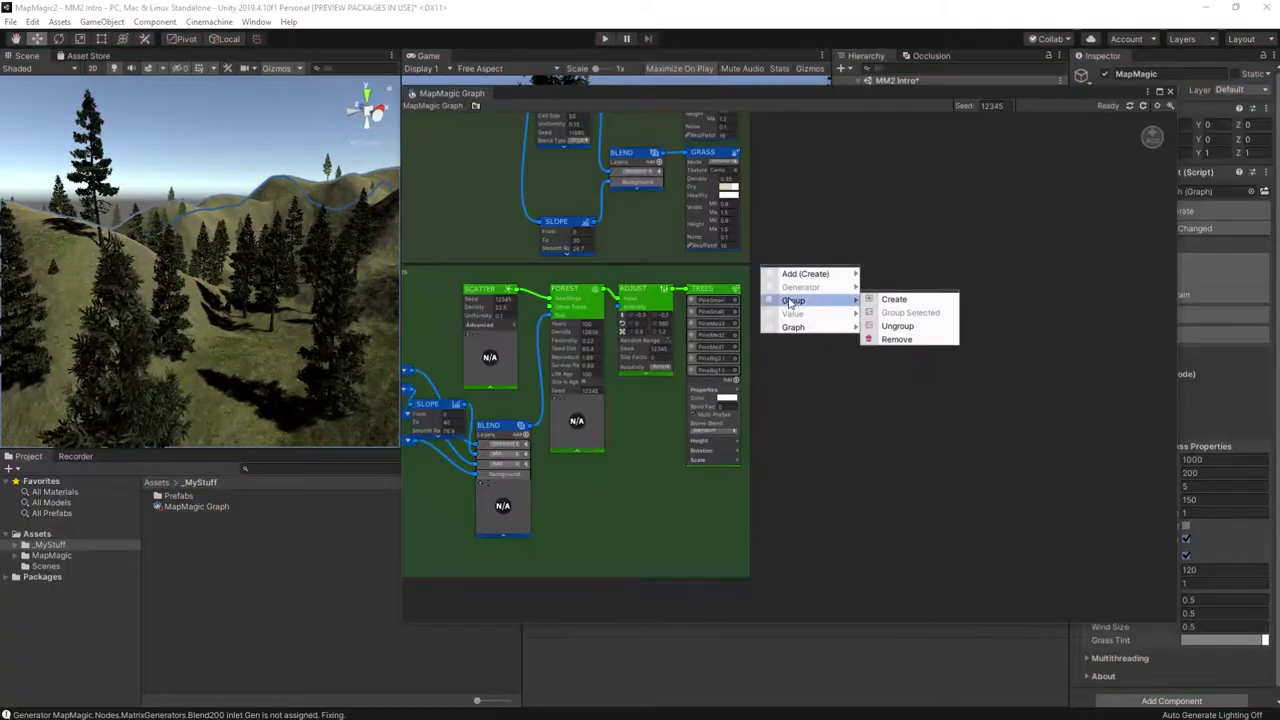
# Step: Create a large group named Rocks beside the Pine Trees group and place a Scatter node in it
pyautogui.click(790, 318)
pyautogui.moveTo(800, 310); pyautogui.dragTo(1180, 577)
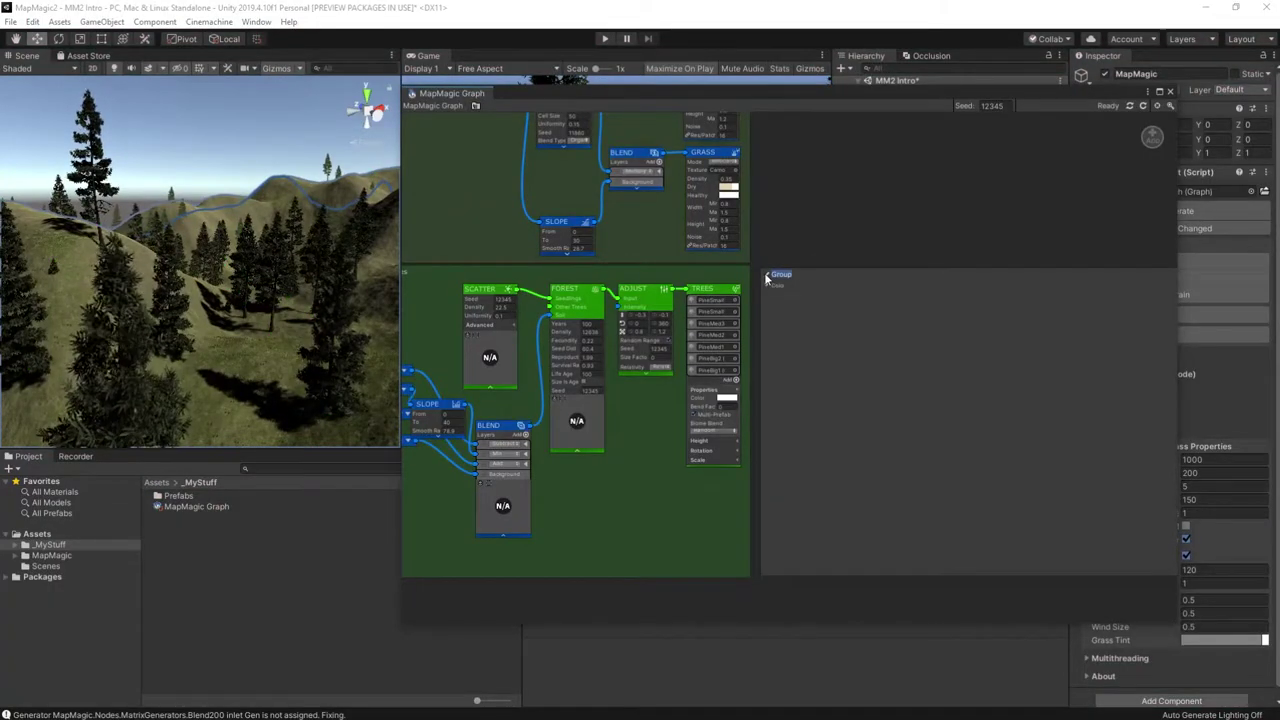
pyautogui.rightClick(782, 314)
pyautogui.moveTo(817, 325)
pyautogui.click(1115, 356)
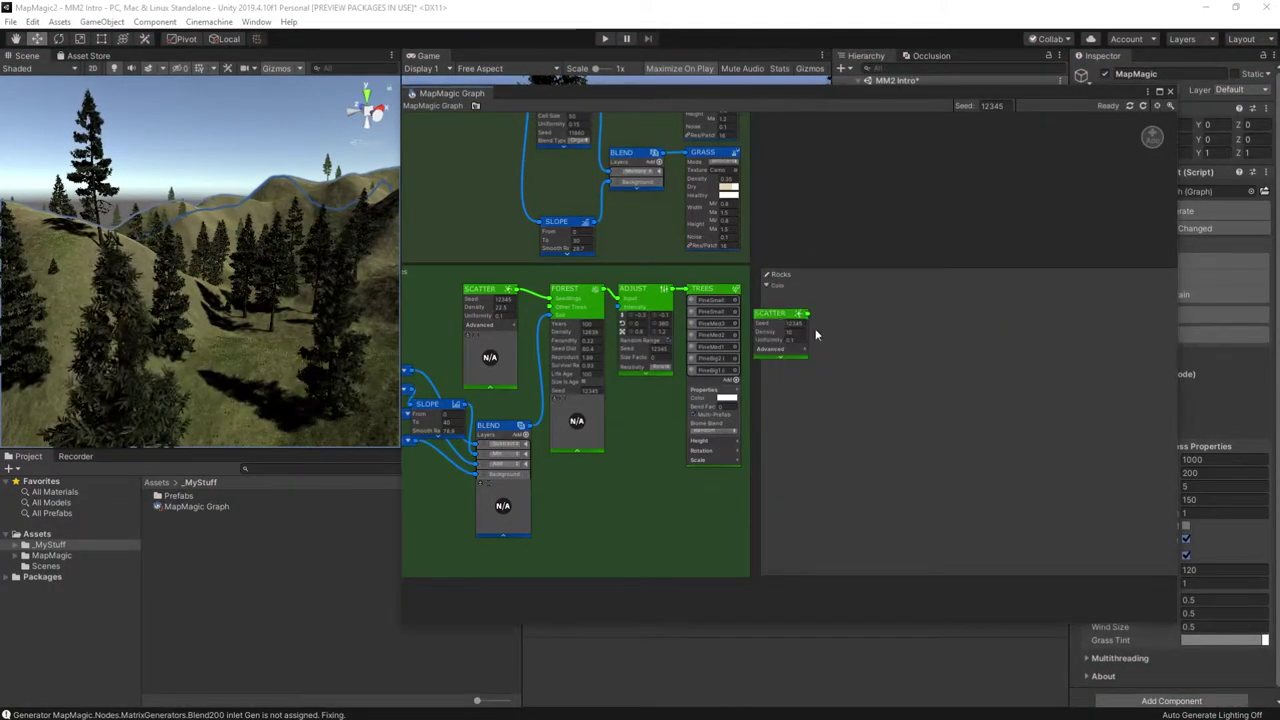
# Step: Add an Adjust node to the Rocks group and connect the Scatter output to its input
pyautogui.moveTo(1008, 326)
pyautogui.moveTo(1125, 338)
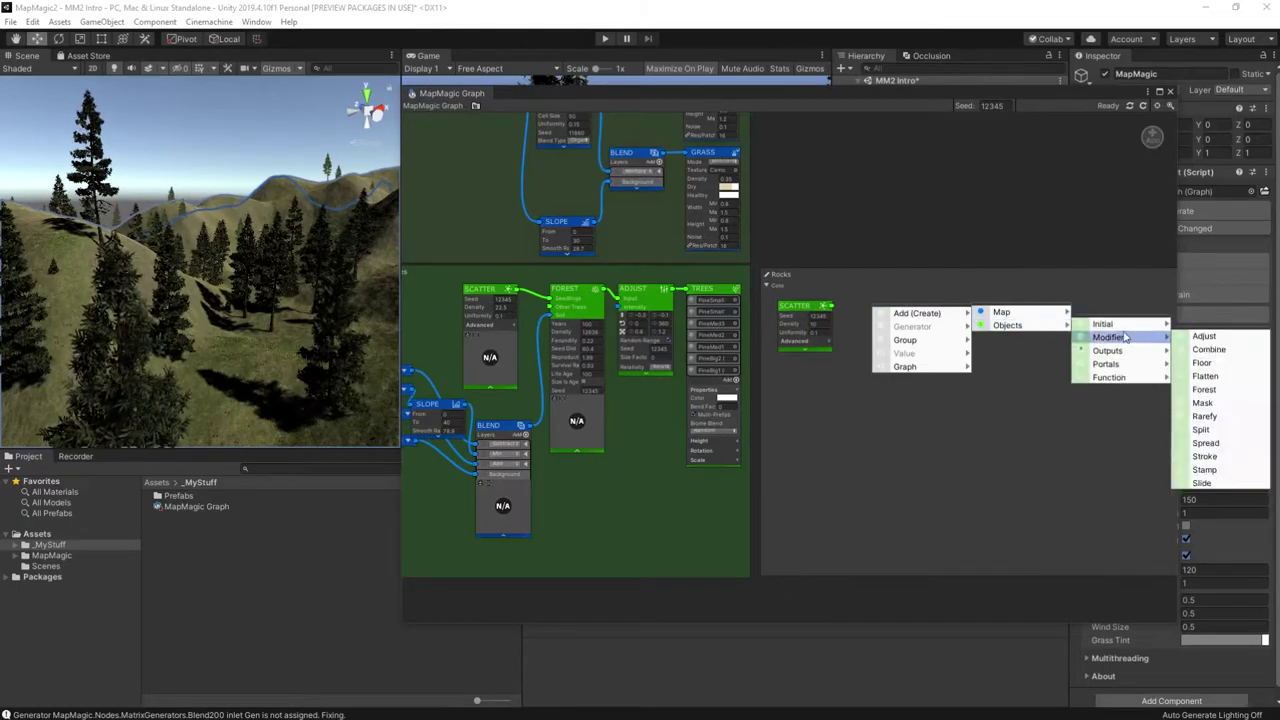
pyautogui.click(1206, 338)
pyautogui.moveTo(830, 308); pyautogui.dragTo(877, 312)
# Step: Add a map exit portal set to Cliff in the Rocks group and connect it to the Adjust node's Intensity
pyautogui.rightClick(782, 438)
pyautogui.moveTo(835, 446)
pyautogui.moveTo(914, 446)
pyautogui.moveTo(1025, 483)
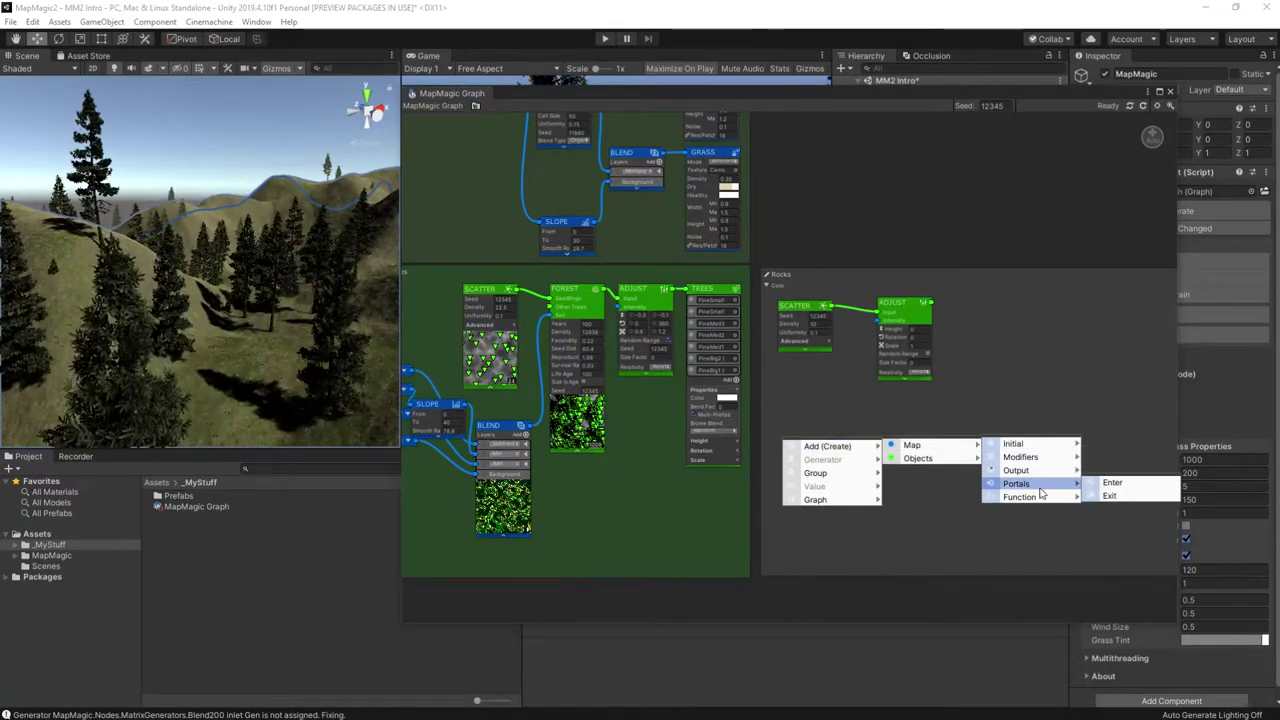
pyautogui.click(1114, 496)
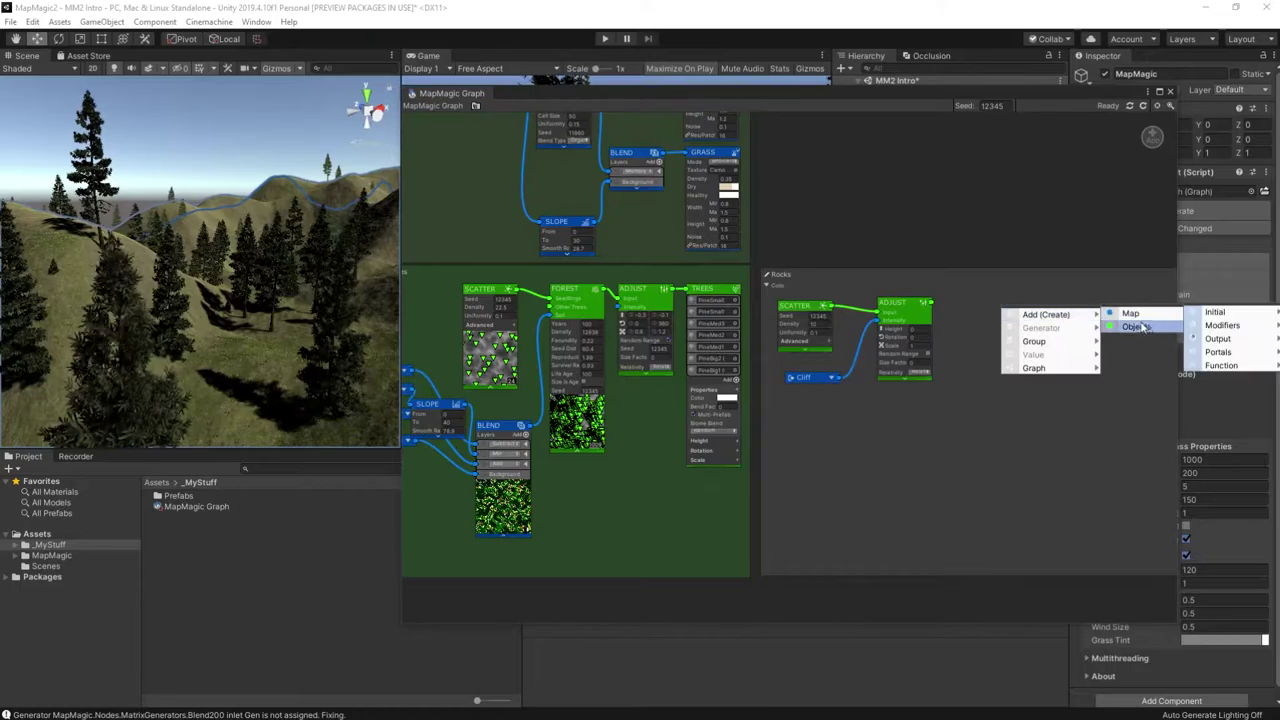
# Step: Add an Objects output node after the Adjust node in the Rocks group and assign the Stone01loded prefab to it
pyautogui.click(1247, 365)
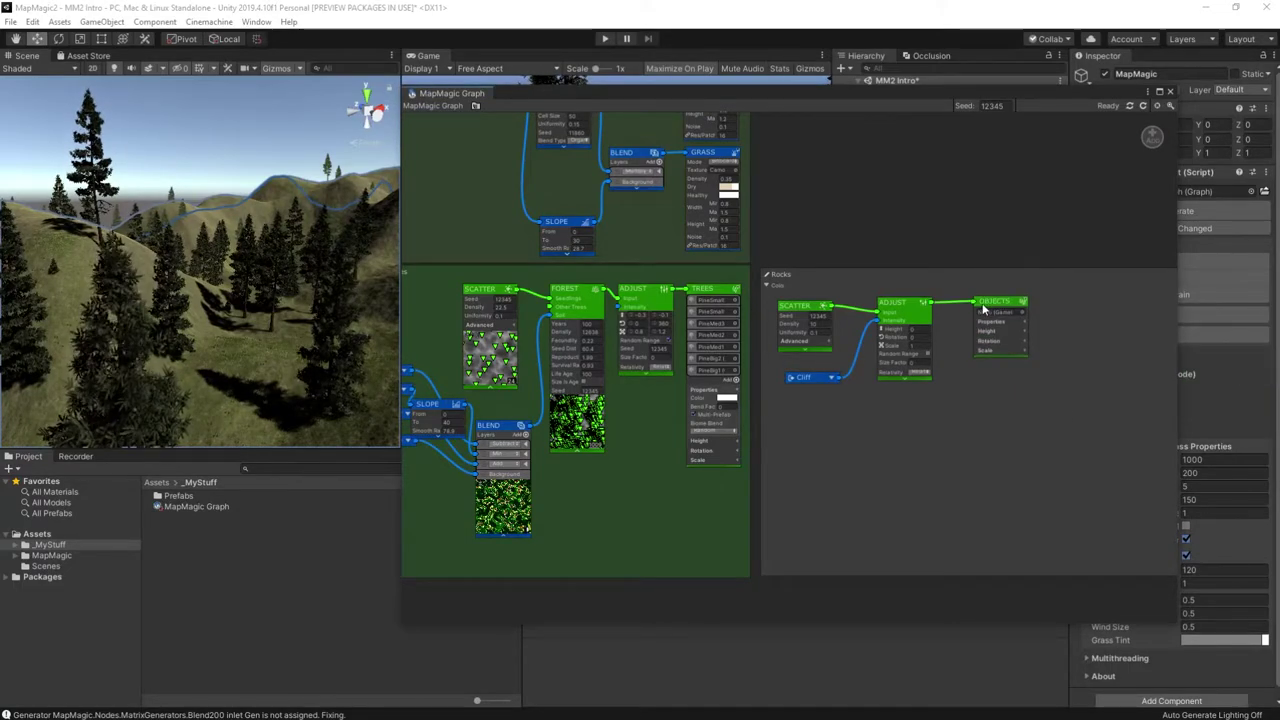
pyautogui.click(1022, 312)
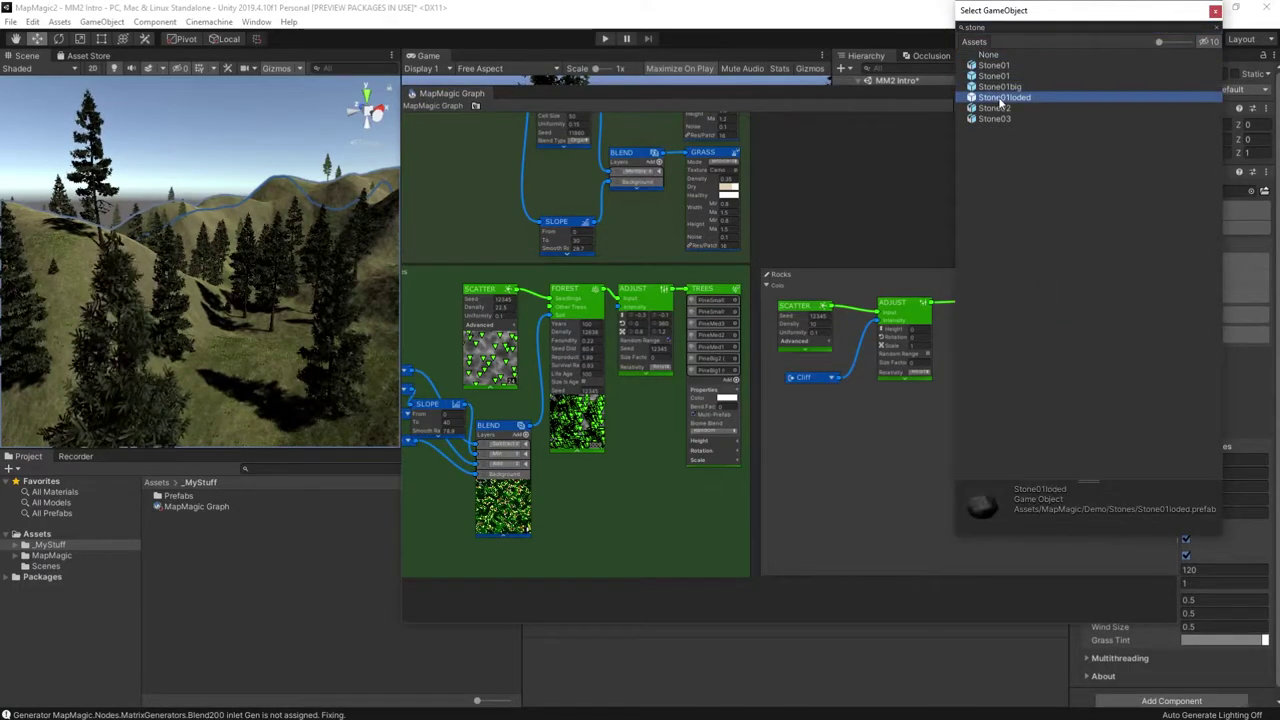
pyautogui.doubleClick(1000, 97)
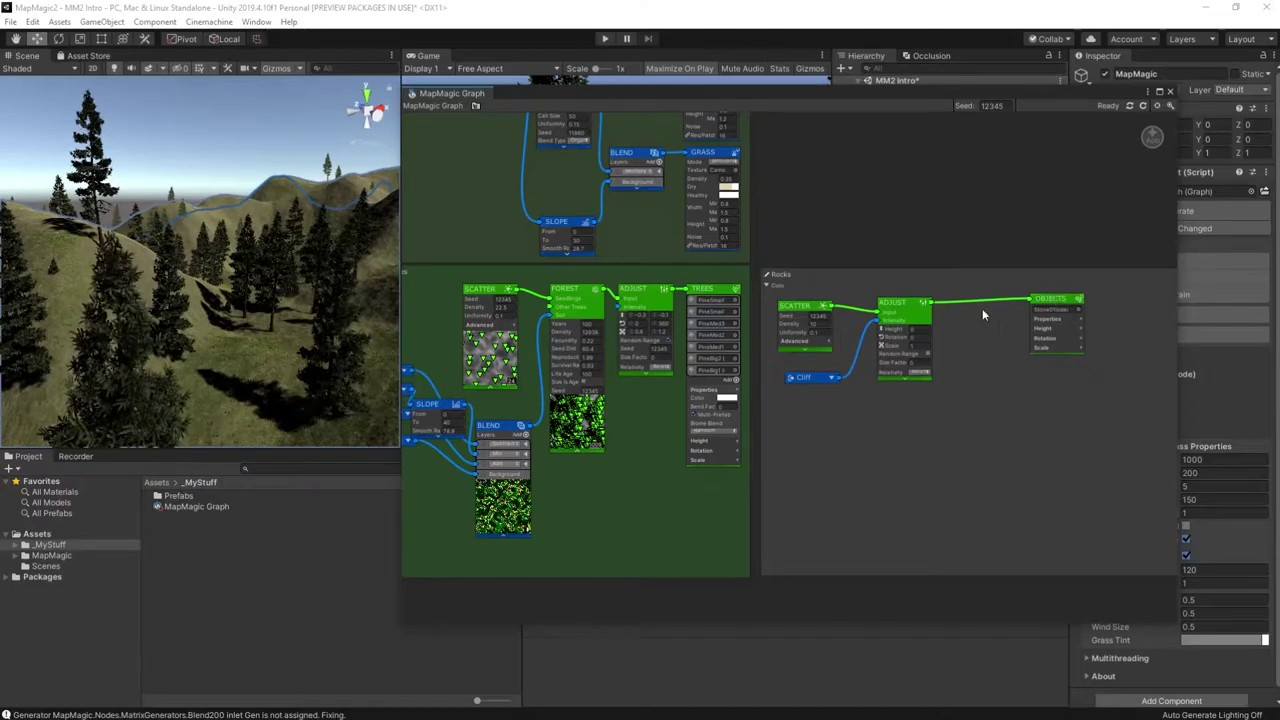
# Step: Turn on Multi-Prefab for the Objects node and fill its prefab list with the Stone01, Stone02 and Stone03 meshes
pyautogui.click(1077, 331)
pyautogui.click(1079, 326)
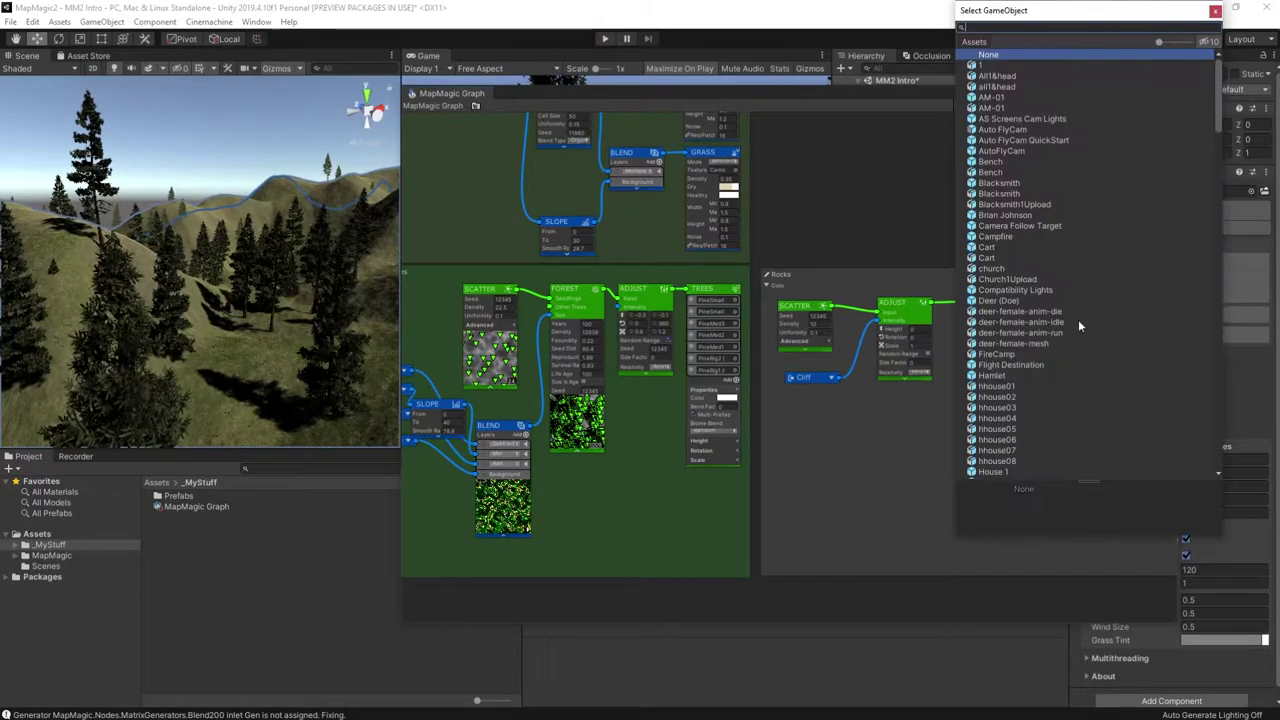
pyautogui.doubleClick(992, 111)
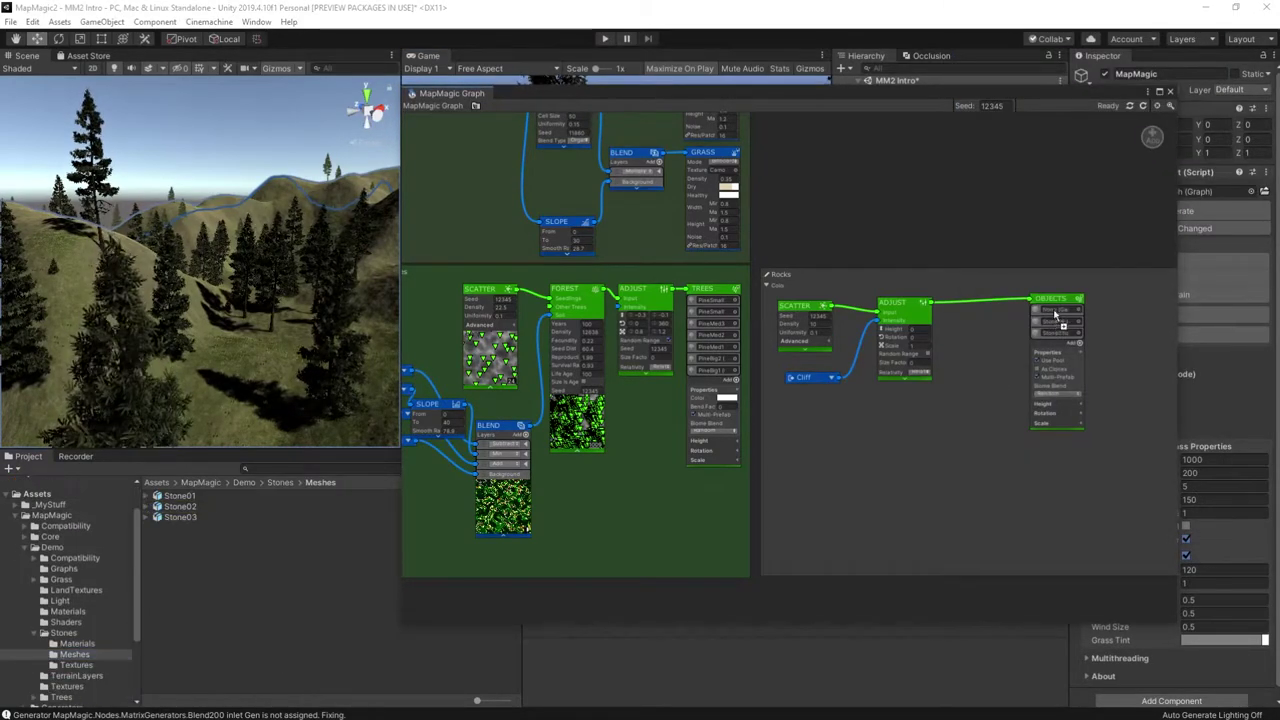
pyautogui.scroll(3, 903, 303)
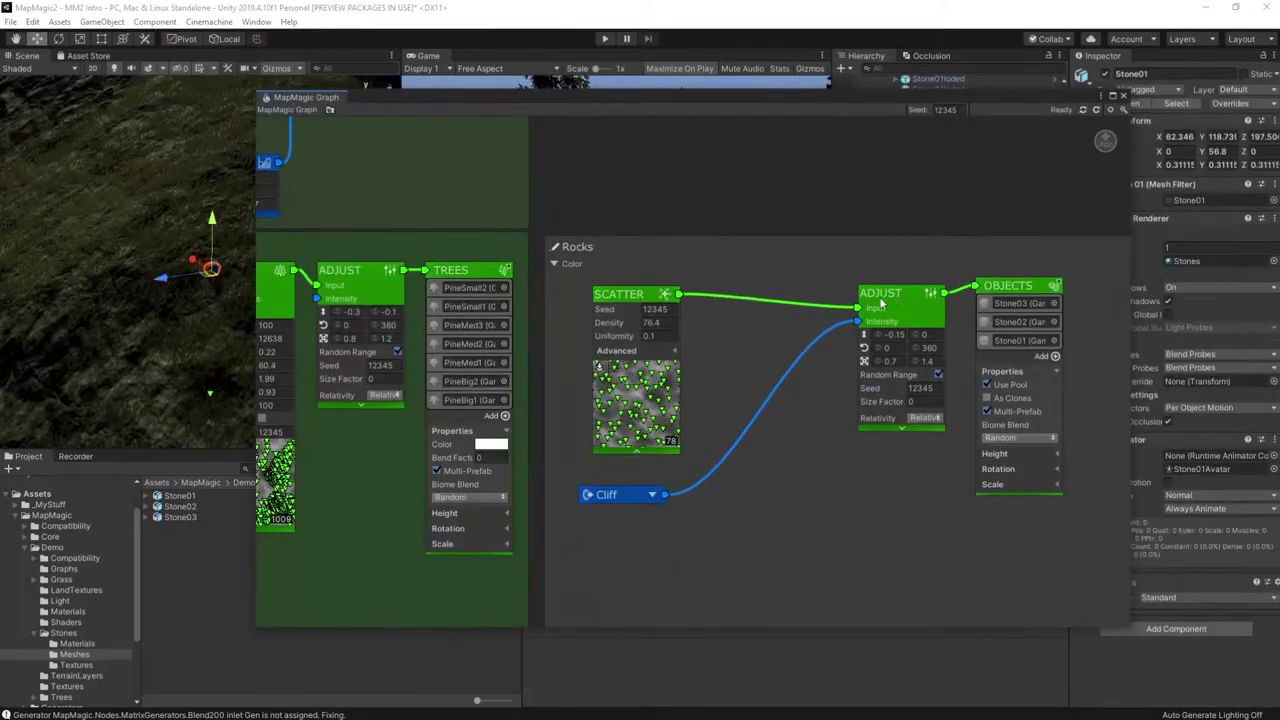
# Step: Insert a Spread node between the Rocks Scatter and Adjust nodes, with Growth from 1 to 10 and Dist from 0.1 to 1
pyautogui.rightClick(749, 297)
pyautogui.click(897, 337)
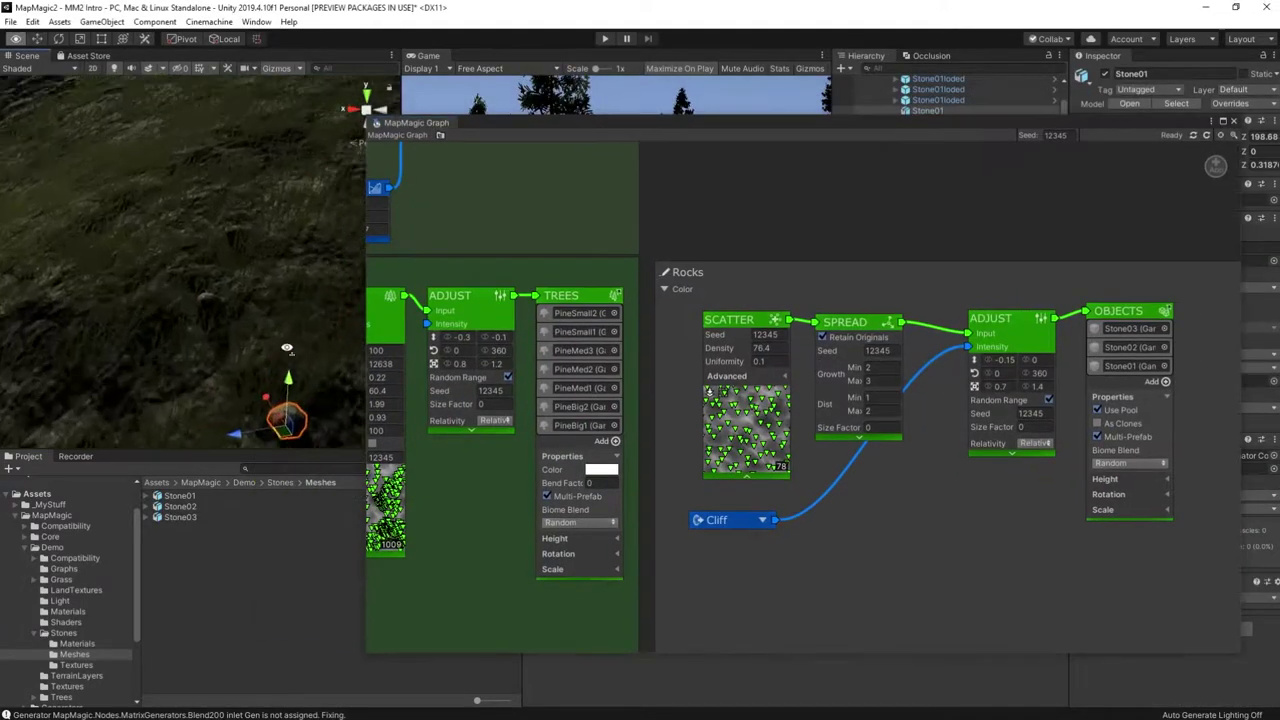
pyautogui.moveTo(287, 348); pyautogui.dragTo(275, 325, button='right')
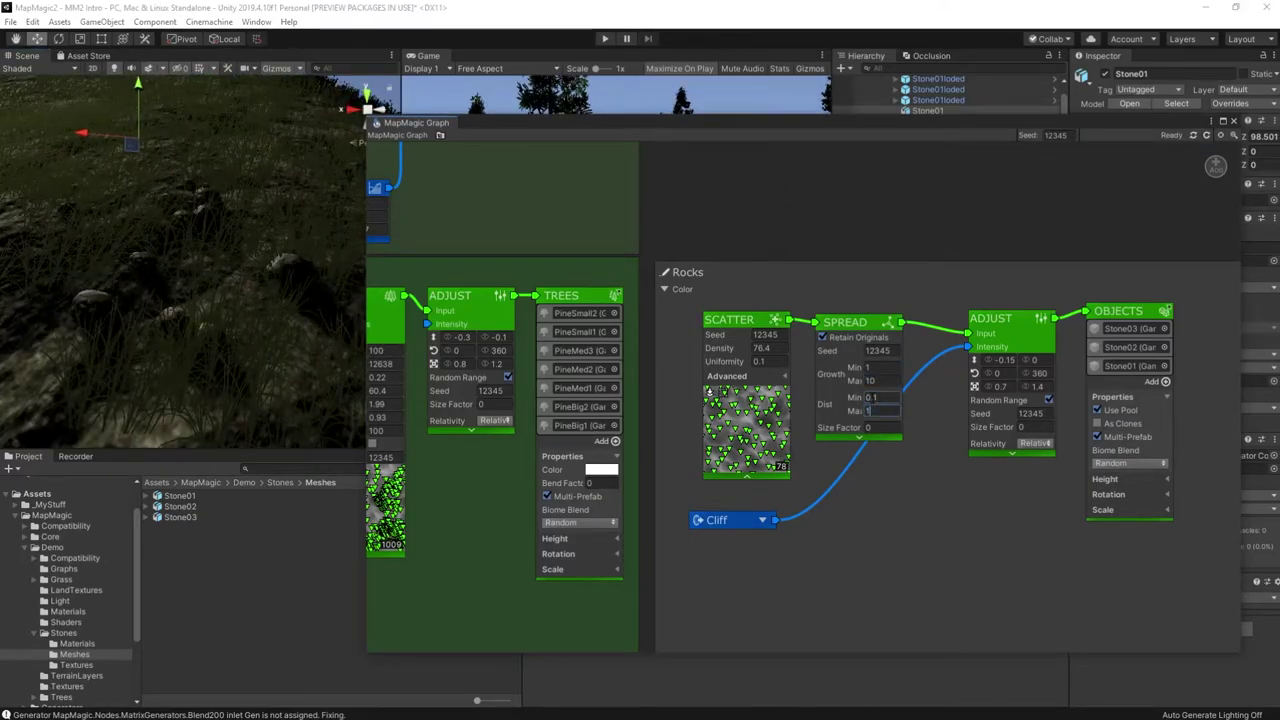
pyautogui.moveTo(255, 335); pyautogui.dragTo(347, 392, button='right')
# Step: Make room between the Adjust and Objects nodes in the Rocks group and insert a Slide node on their connection
pyautogui.moveTo(1124, 313); pyautogui.dragTo(1182, 315)
pyautogui.moveTo(1008, 318); pyautogui.dragTo(964, 306)
pyautogui.rightClick(1065, 308)
pyautogui.click(1205, 461)
pyautogui.moveTo(1057, 311); pyautogui.dragTo(1070, 311)
pyautogui.moveTo(240, 290); pyautogui.dragTo(290, 320, button='right')
# Step: Connect a new Heightmap exit portal to the Slide node's Stratum, and set its Move Factor to 0.02 and Stop Slope to 10
pyautogui.rightClick(931, 482)
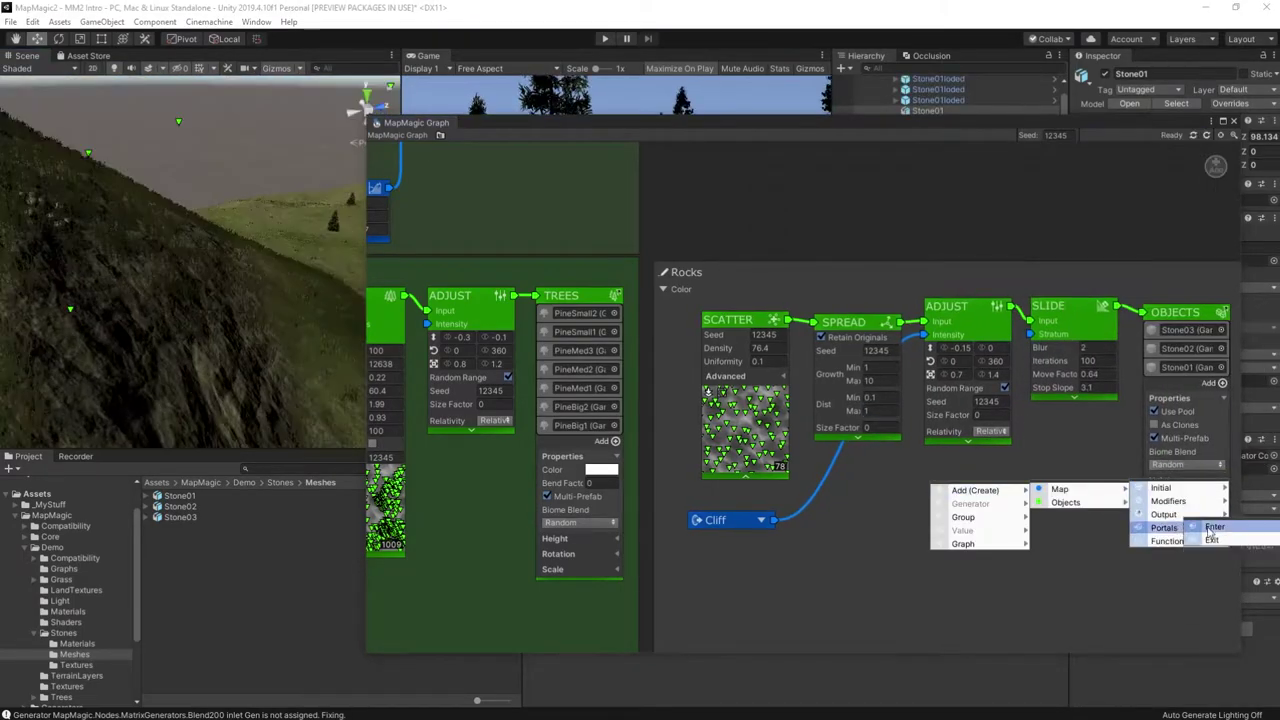
pyautogui.click(1212, 540)
pyautogui.moveTo(973, 485); pyautogui.dragTo(1030, 334)
pyautogui.click(960, 485)
pyautogui.click(985, 520)
pyautogui.moveTo(1095, 388); pyautogui.dragTo(1112, 386)
pyautogui.moveTo(260, 340); pyautogui.dragTo(290, 320, button='right')
# Step: Raise the Rocks Scatter Density to 433, set the Spread Growth from 5 to 15, and check the stones in the scene
pyautogui.moveTo(762, 348); pyautogui.dragTo(773, 345)
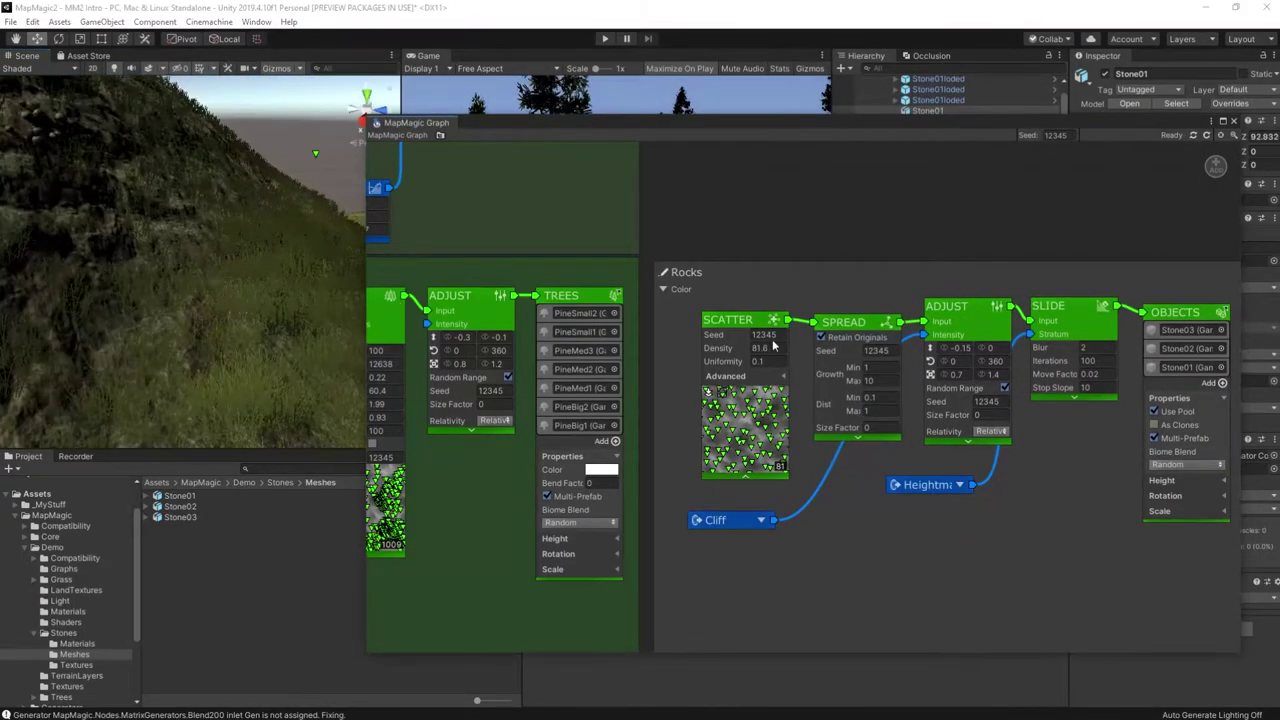
pyautogui.moveTo(251, 341); pyautogui.dragTo(964, 405, button='right')
pyautogui.write('5')
pyautogui.click(882, 381)
pyautogui.write('15')
pyautogui.moveTo(210, 330); pyautogui.dragTo(215, 280, button='right')
pyautogui.click(220, 228)
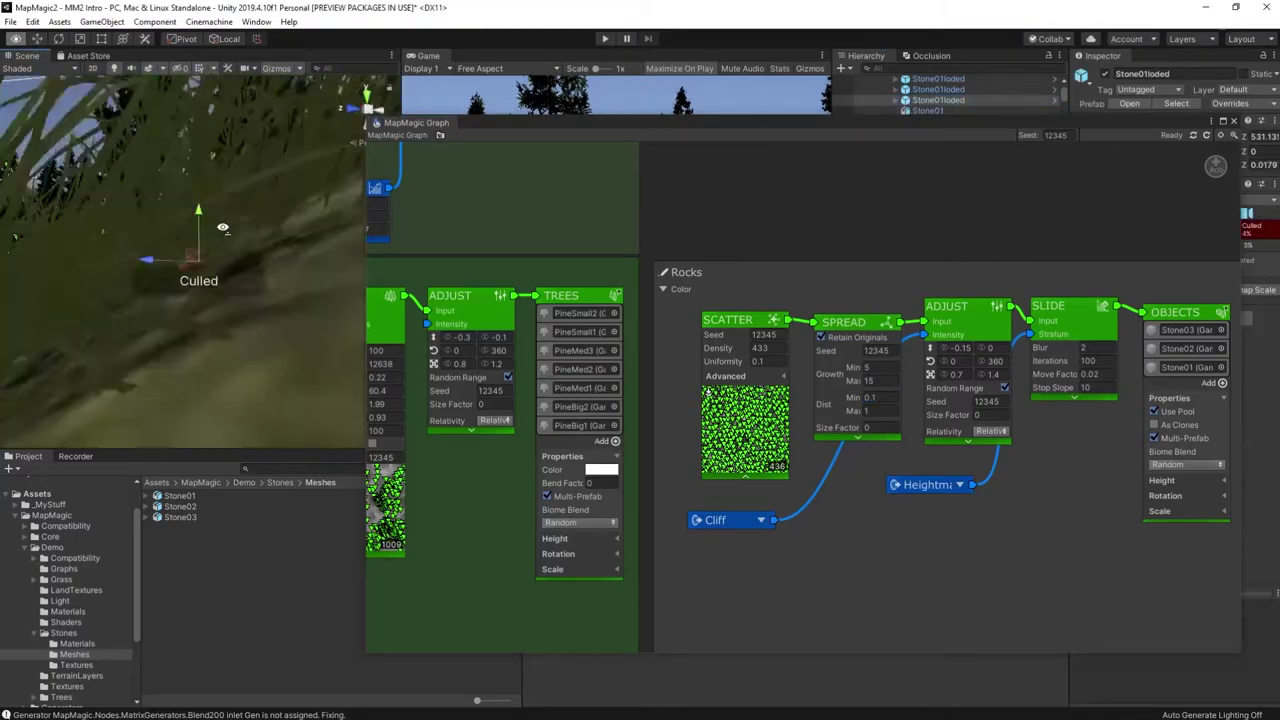
# Step: Set the Rocks Adjust node's minimum Height to -0.1 and inspect individual stones on the terrain
pyautogui.click(962, 349)
pyautogui.write('-0.1')
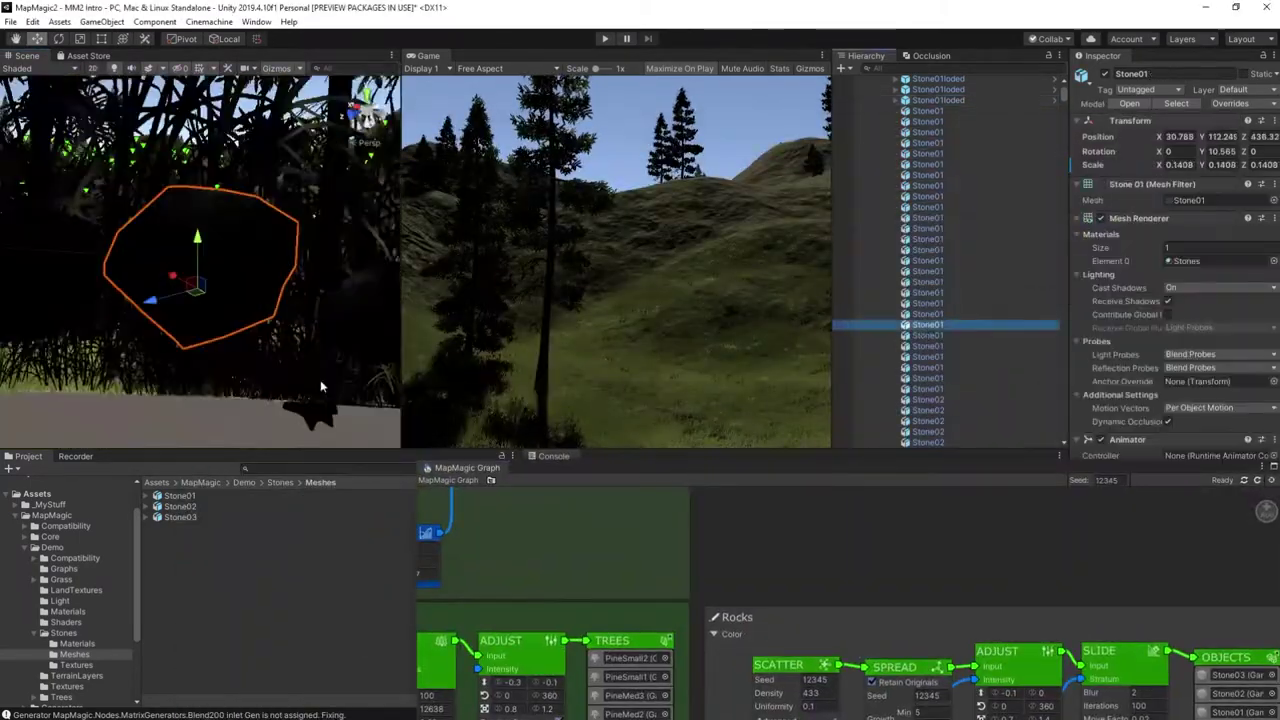
pyautogui.moveTo(336, 400); pyautogui.dragTo(440, 335, button='right')
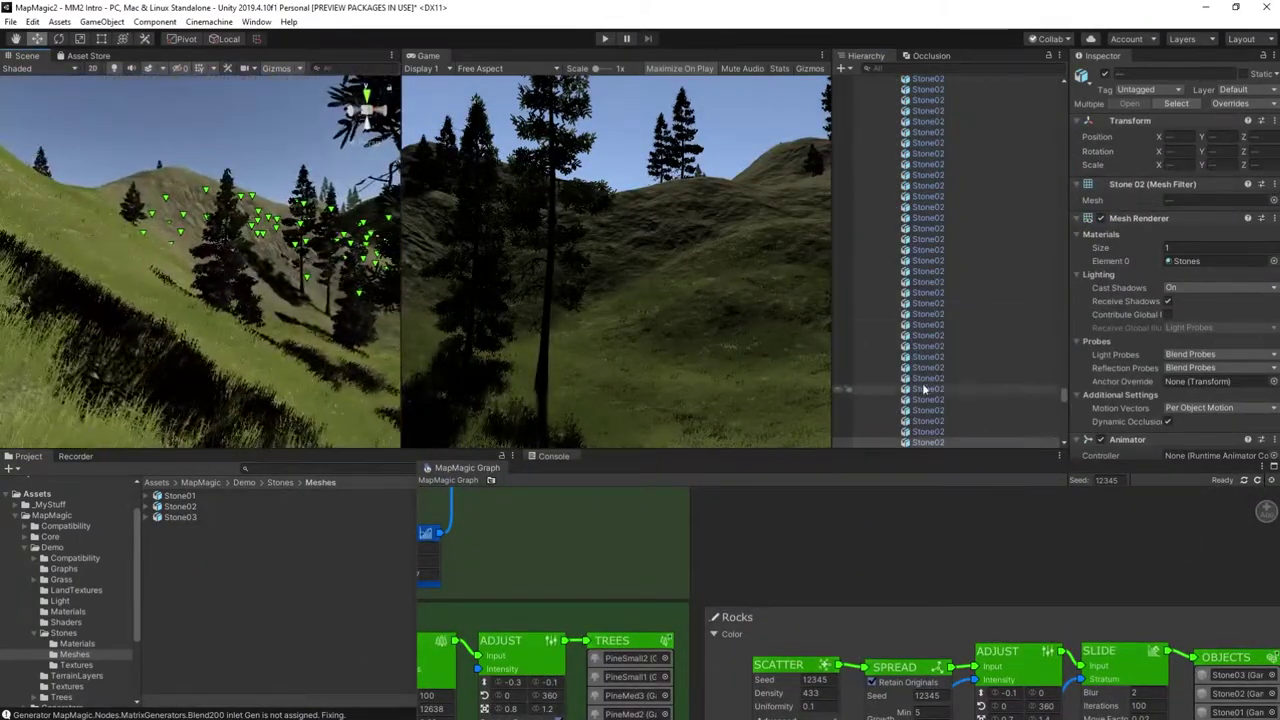
pyautogui.scroll(-3, 923, 388)
pyautogui.doubleClick(926, 366)
pyautogui.moveTo(271, 420); pyautogui.dragTo(310, 285, button='right')
pyautogui.moveTo(771, 471); pyautogui.dragTo(673, 68)
pyautogui.rightClick(711, 467)
pyautogui.moveTo(845, 485)
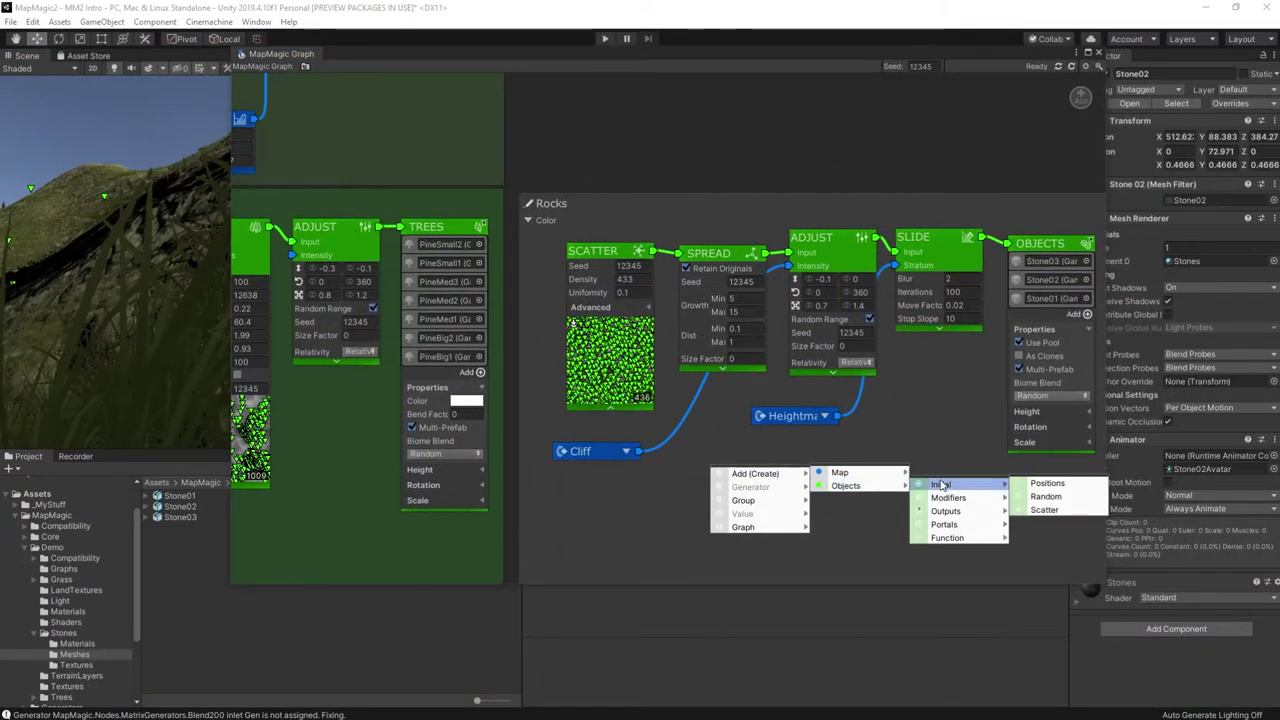
pyautogui.click(1046, 496)
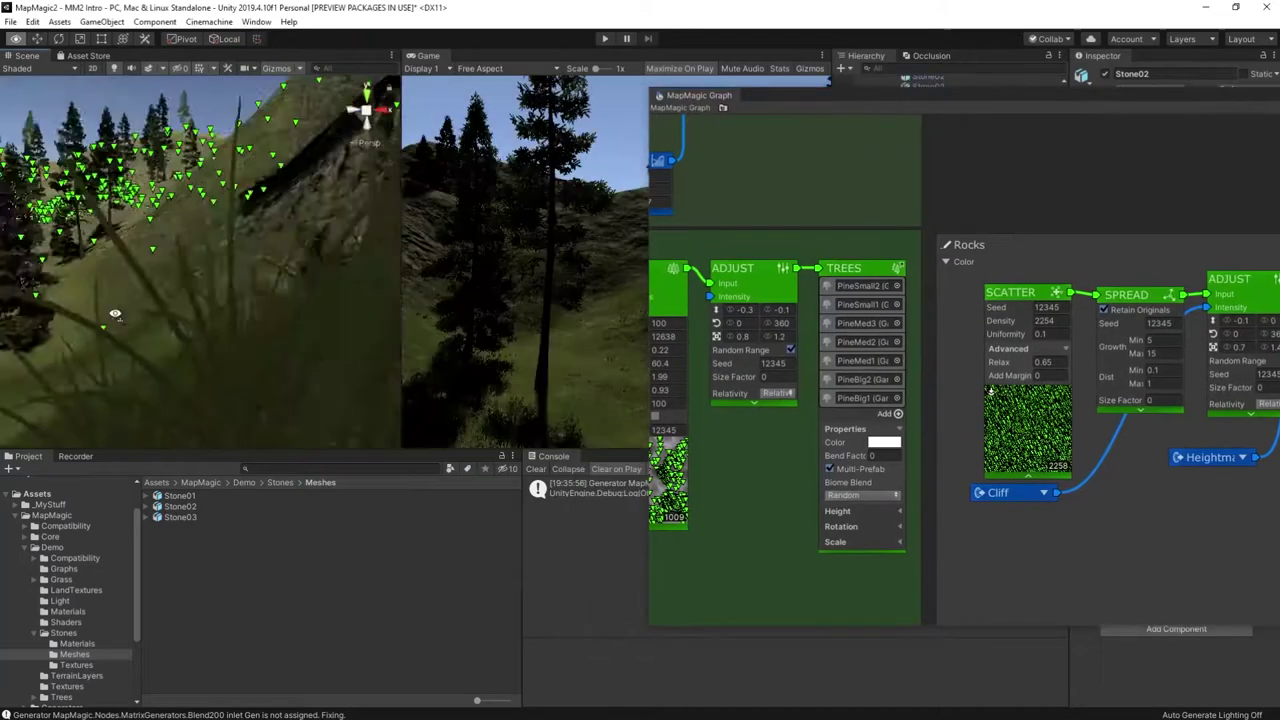
# Step: Turn off the Rocks Scatter node's preview in the scene and inspect the stone clusters on the slope
pyautogui.moveTo(117, 311); pyautogui.dragTo(570, 173, button='right')
pyautogui.click(991, 391)
pyautogui.moveTo(228, 310); pyautogui.dragTo(432, 280, button='right')
# Step: Add a map exit portal set to Grass Yellow below the Cliff portal in the Rocks group
pyautogui.rightClick(757, 546)
pyautogui.moveTo(800, 557)
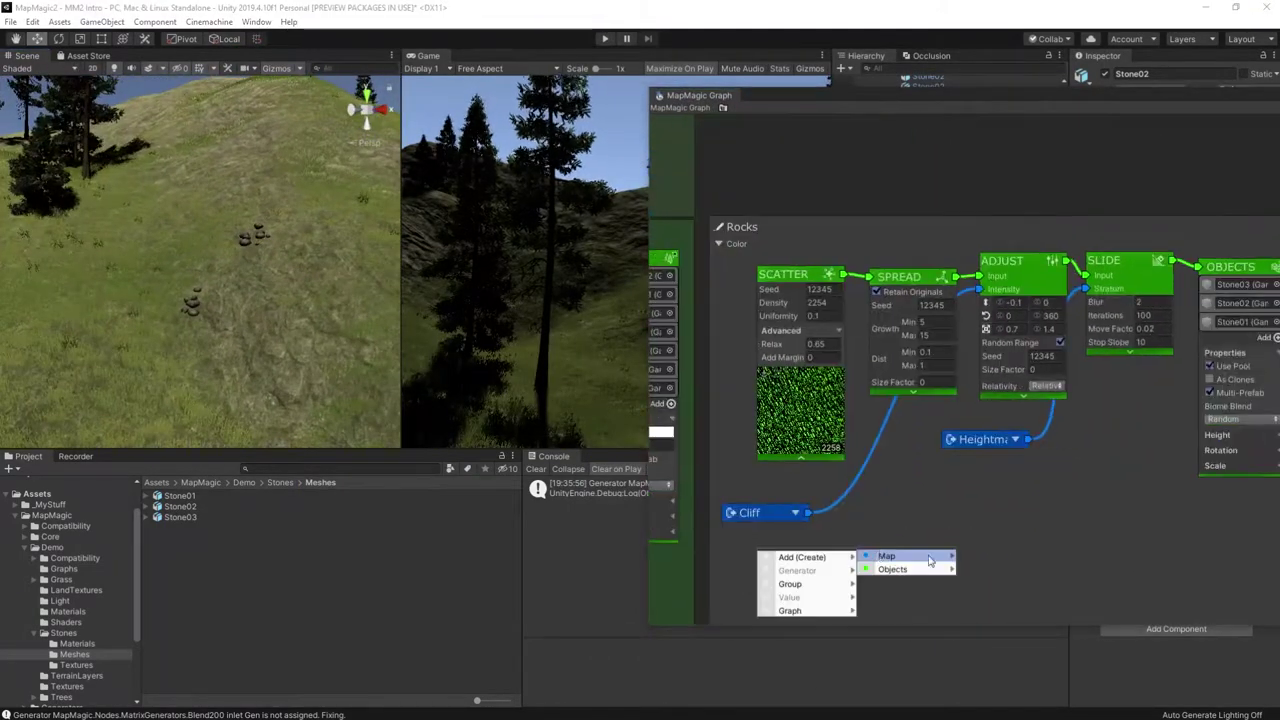
pyautogui.moveTo(930, 560)
pyautogui.moveTo(1006, 600)
pyautogui.click(1083, 606)
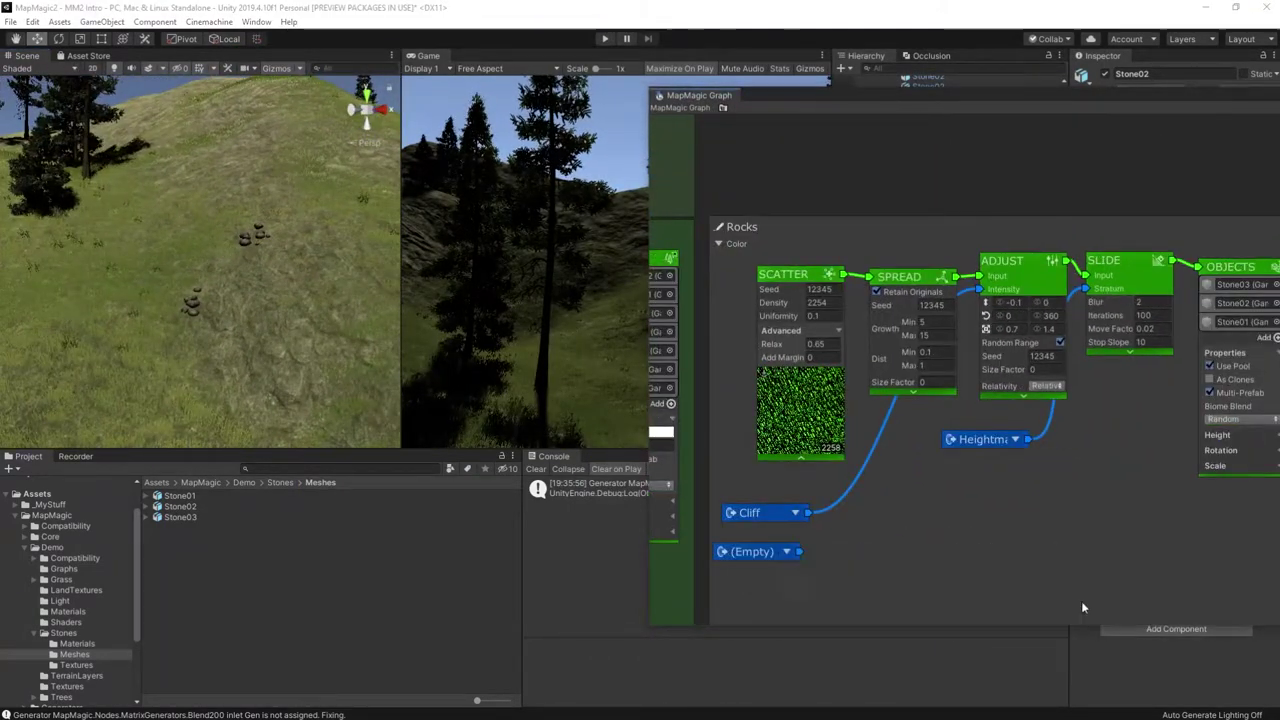
pyautogui.click(810, 585)
pyautogui.moveTo(750, 552); pyautogui.dragTo(759, 541)
# Step: Combine the Cliff and Grass Yellow portals in a new Blend node feeding the Adjust node's Intensity, and set Spread's minimum Dist to 0.2
pyautogui.rightClick(926, 496)
pyautogui.moveTo(972, 503)
pyautogui.moveTo(1062, 503)
pyautogui.moveTo(1162, 516)
pyautogui.click(1218, 520)
pyautogui.moveTo(922, 503); pyautogui.dragTo(881, 490)
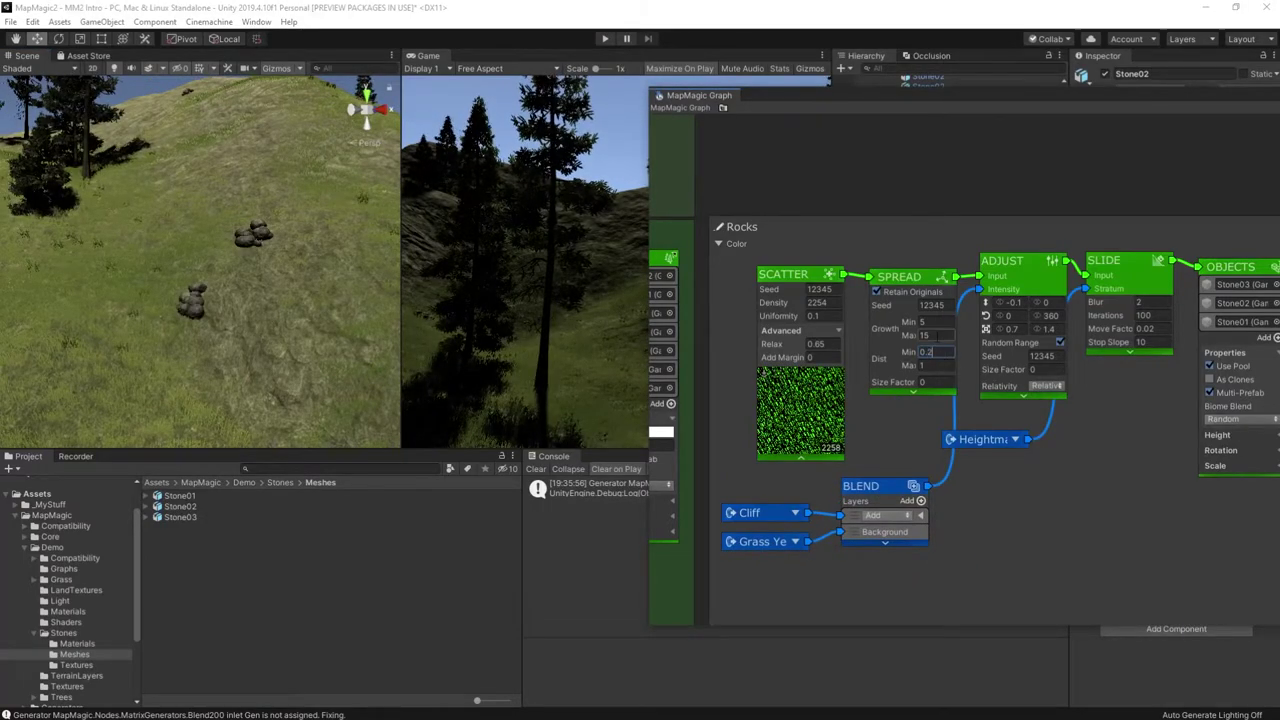
pyautogui.moveTo(265, 234); pyautogui.dragTo(110, 335, button='right')
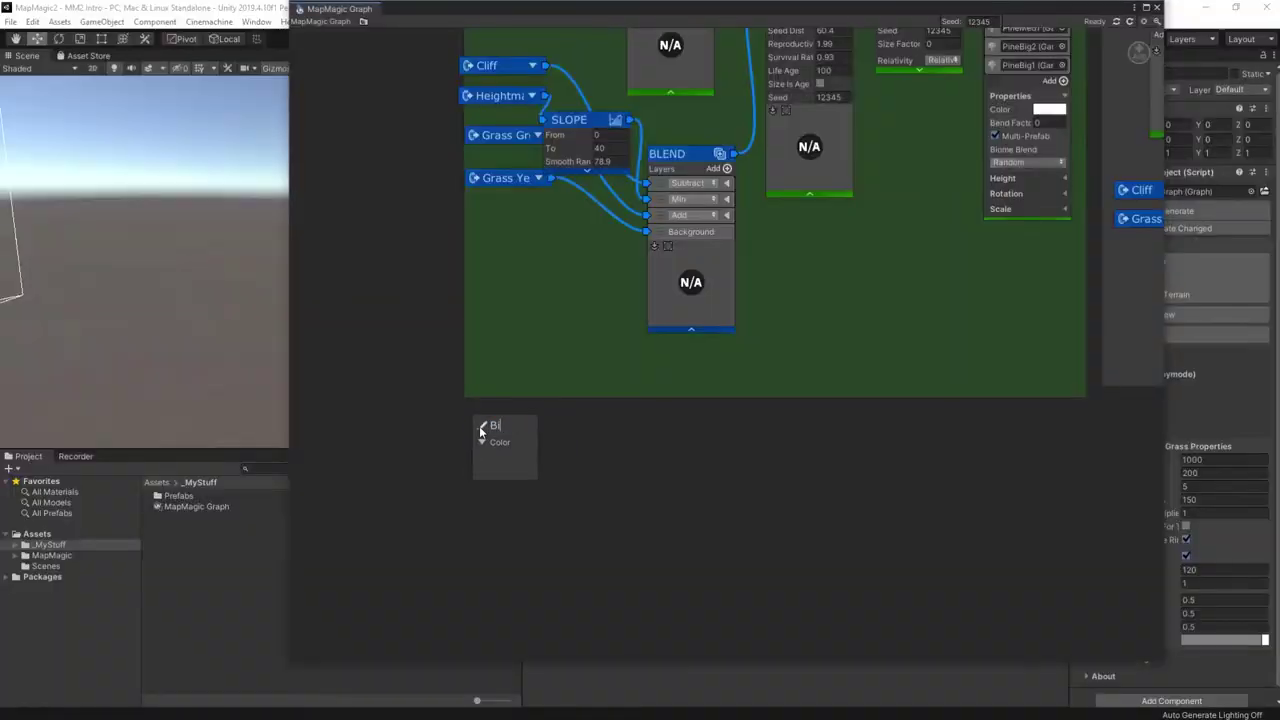
# Step: Create a large group named Birch Trees below the Pine Trees group
pyautogui.click(518, 571)
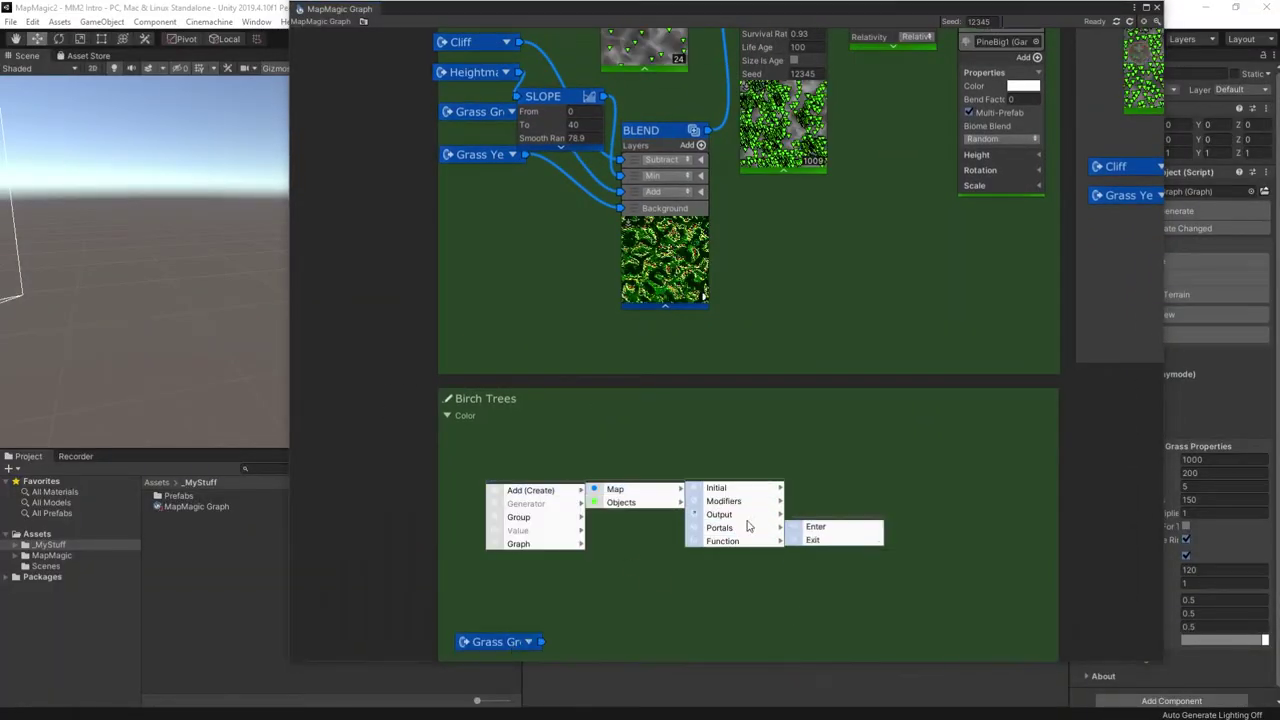